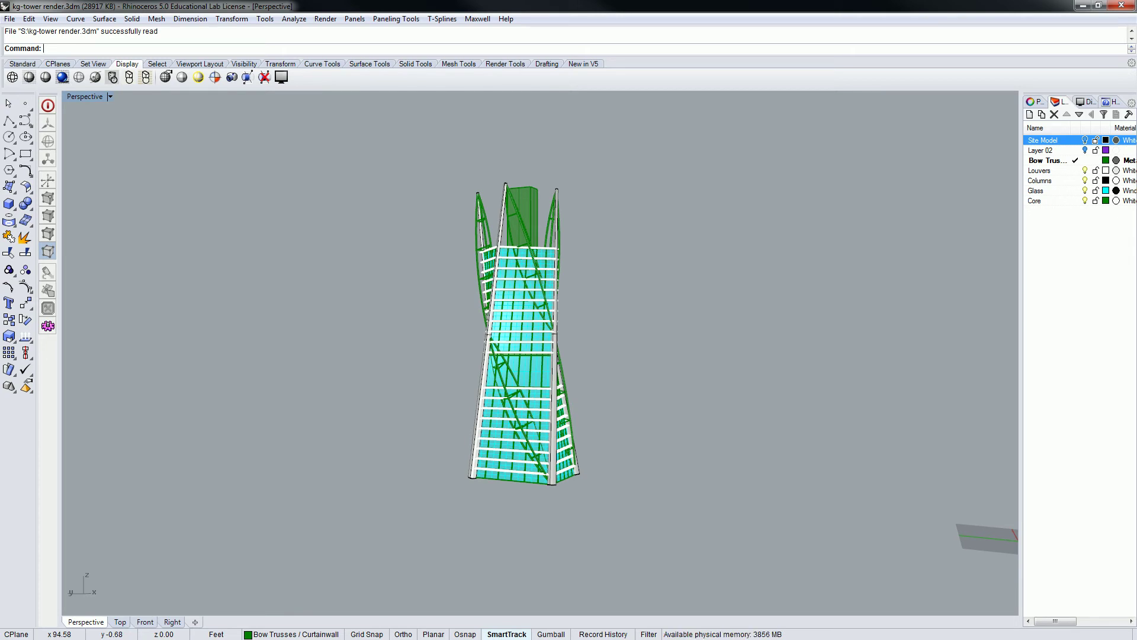
Turn on the End object snap and measure the distance from the tower's base to the top of its core
{"action": "type", "text": "Distance"}
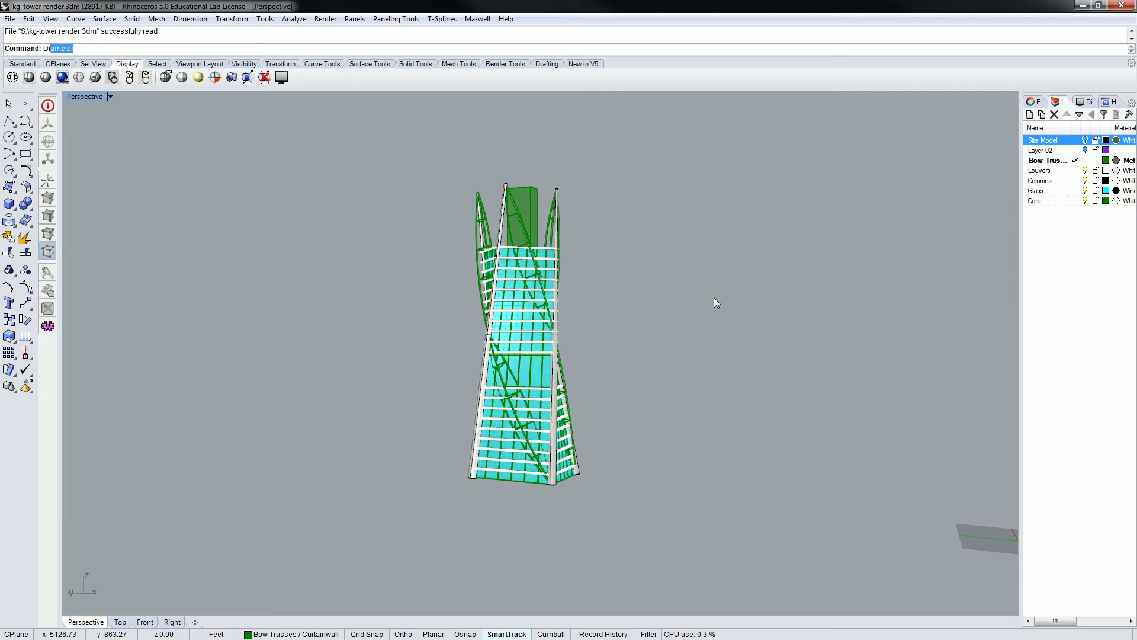
{"action": "key", "text": "Return"}
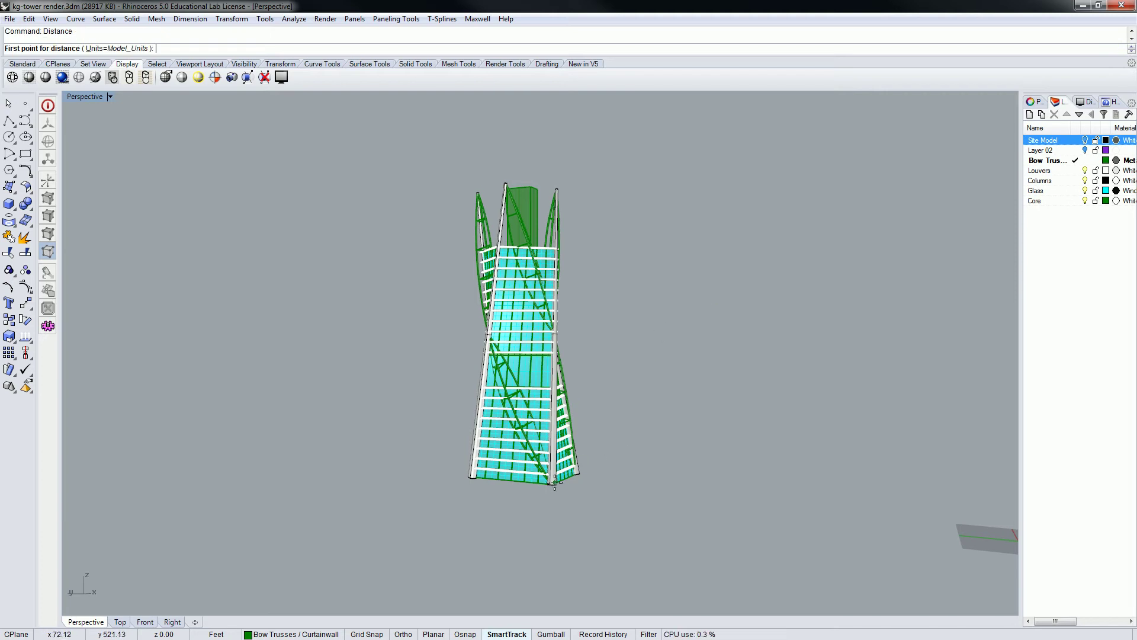
{"action": "left_click", "coordinate": [367, 635]}
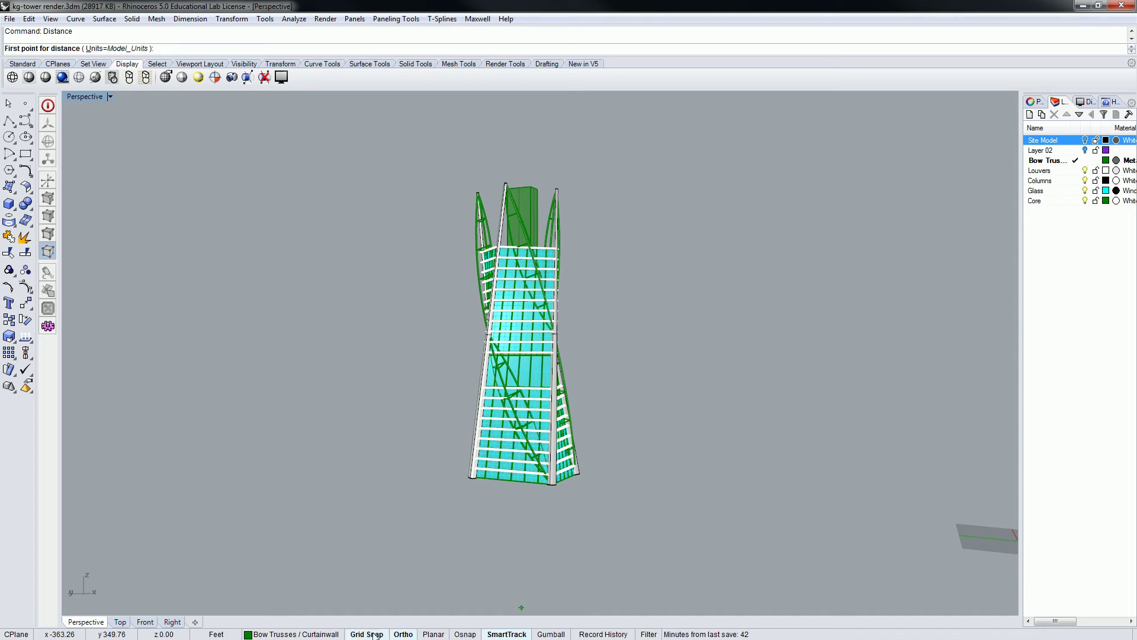
{"action": "left_click", "coordinate": [395, 634]}
{"action": "left_click", "coordinate": [367, 635]}
{"action": "left_click", "coordinate": [402, 635]}
{"action": "left_click", "coordinate": [465, 634]}
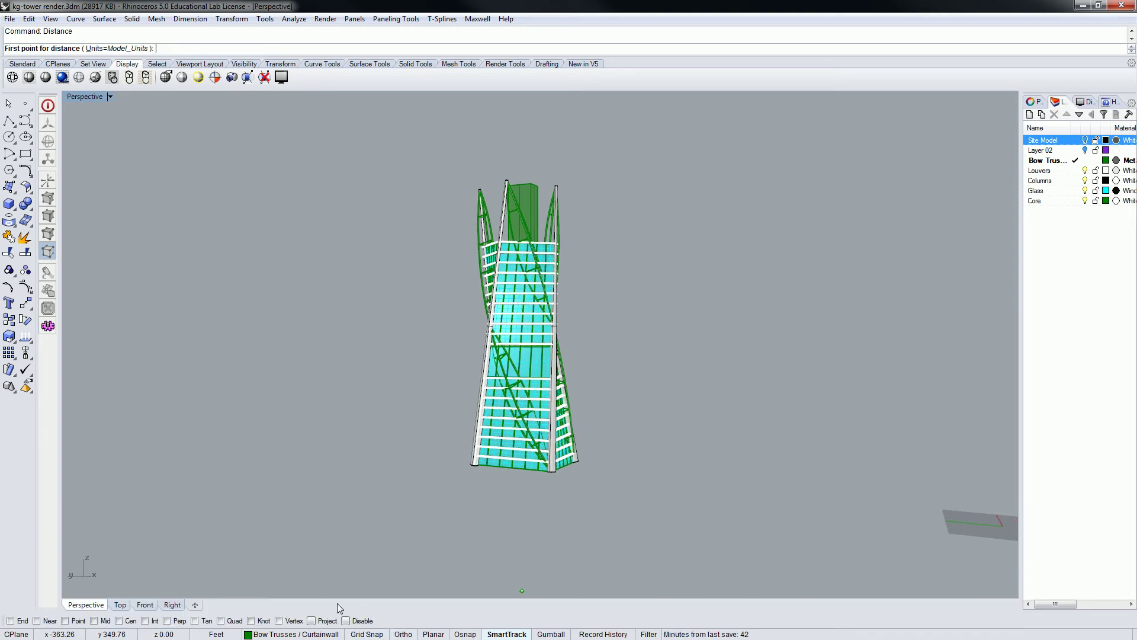
{"action": "left_click", "coordinate": [10, 621]}
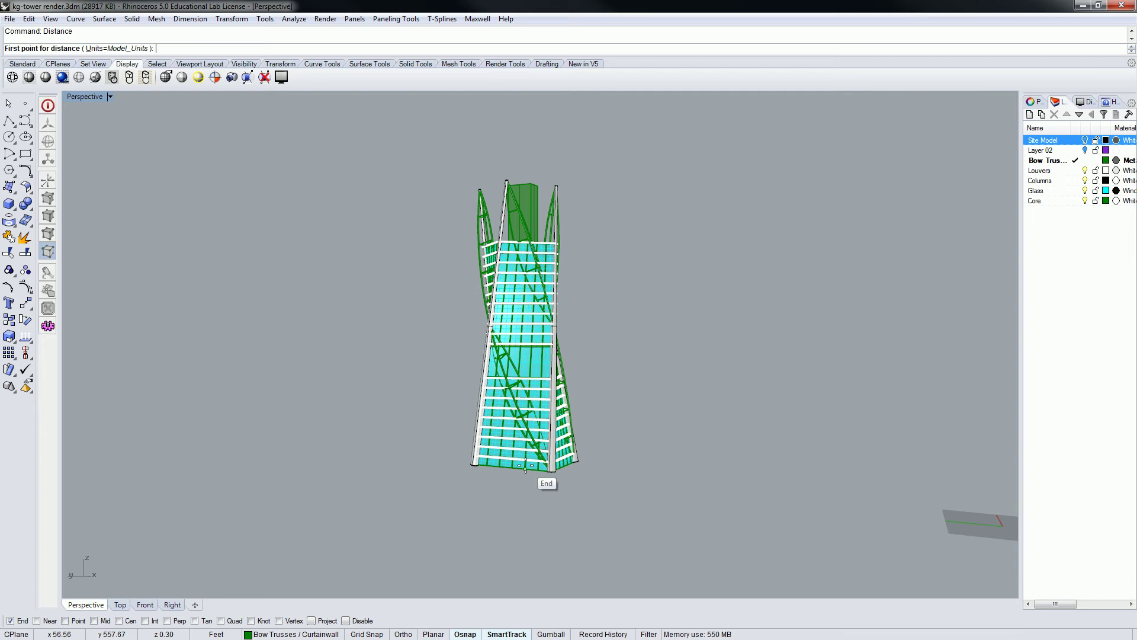
{"action": "left_click", "coordinate": [539, 493]}
{"action": "left_click", "coordinate": [532, 178]}
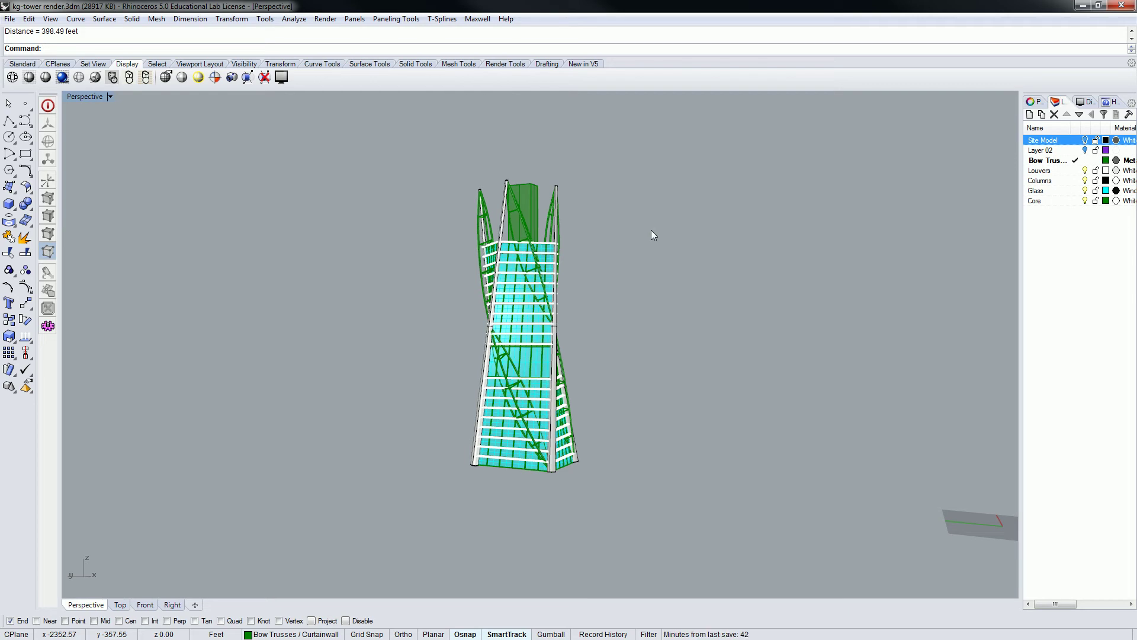
Turn on the Gumball and group all the objects of the tower
{"action": "left_click_drag", "start_coordinate": [656, 183], "coordinate": [428, 479]}
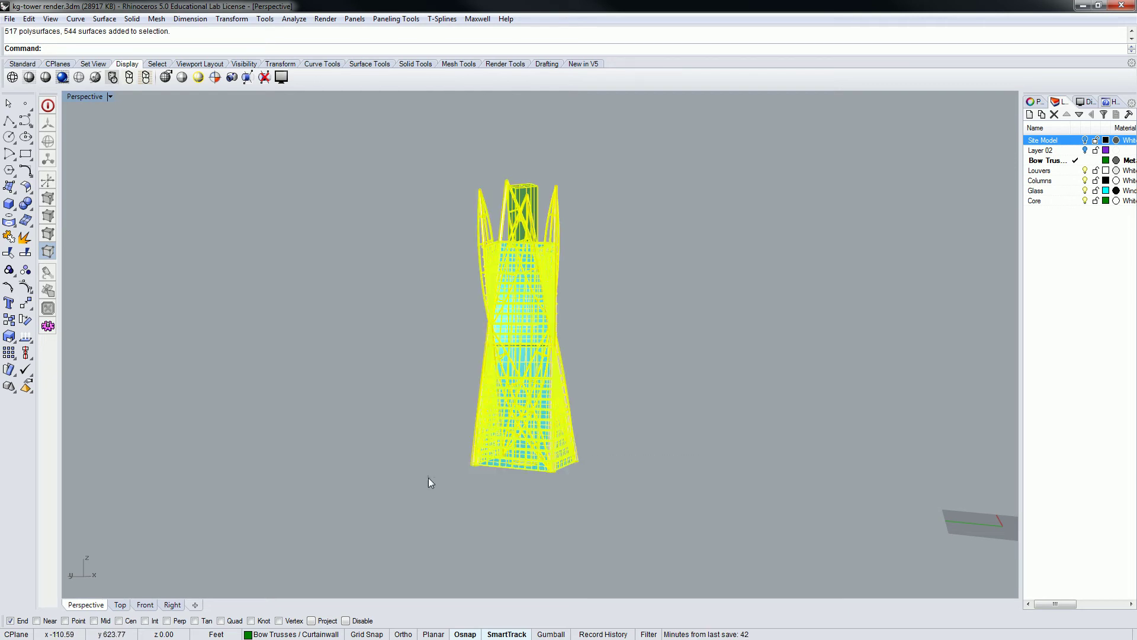
{"action": "left_click", "coordinate": [551, 634]}
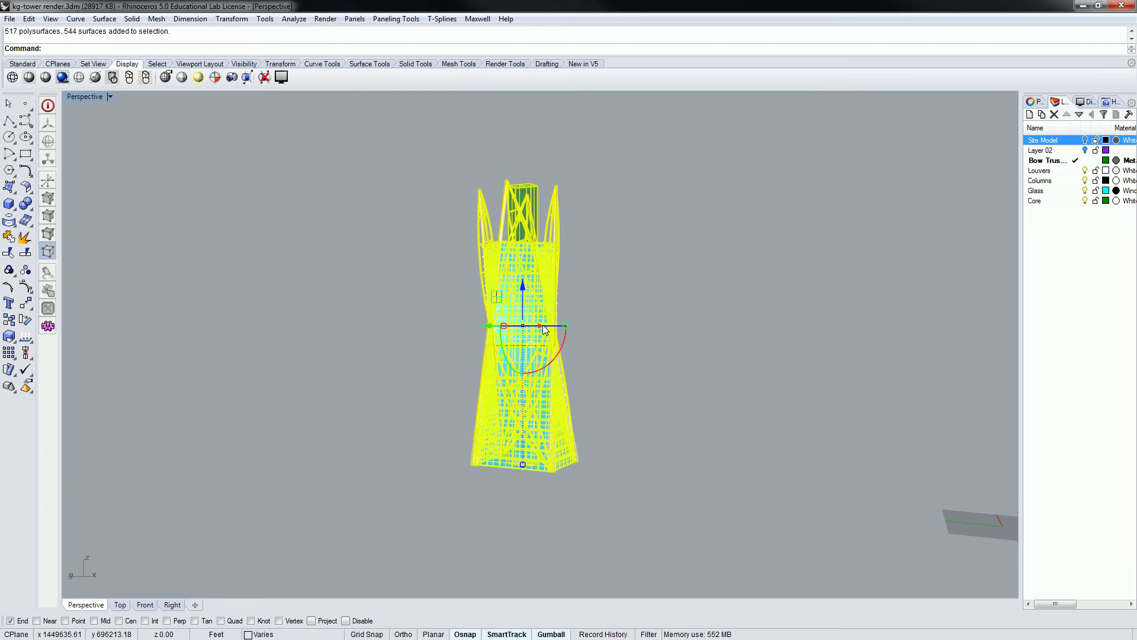
{"action": "type", "text": "group"}
{"action": "key", "text": "Return"}
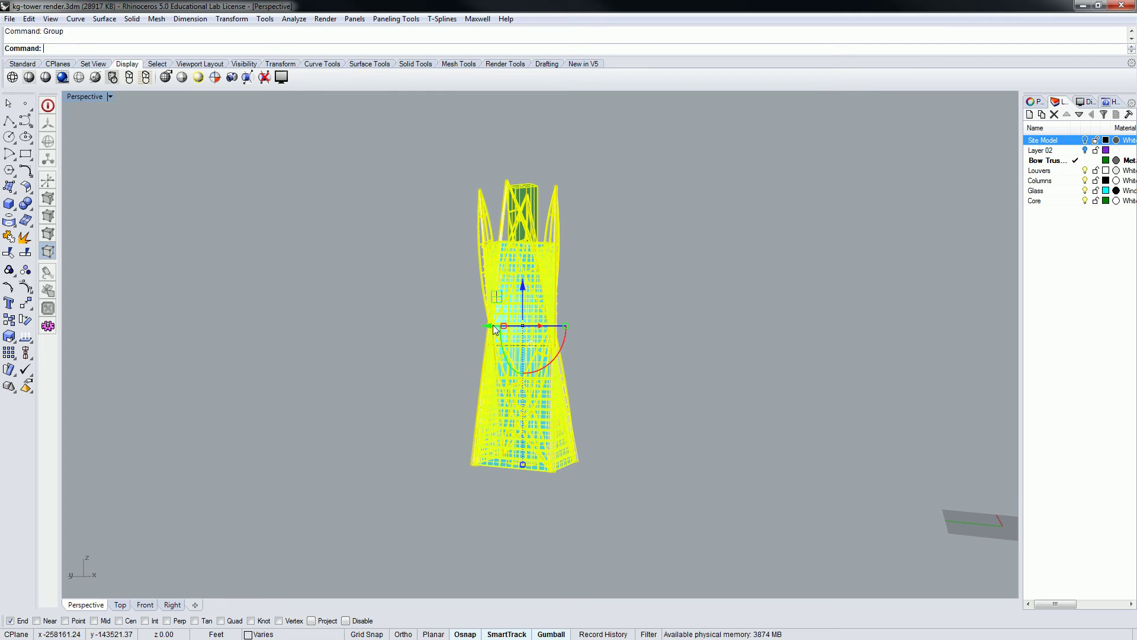
Duplicate the grouped tower along the green Gumball axis, placing the copy well clear of the original
{"action": "left_click_drag", "start_coordinate": [491, 328], "coordinate": [792, 330]}
{"action": "key", "text": "alt"}
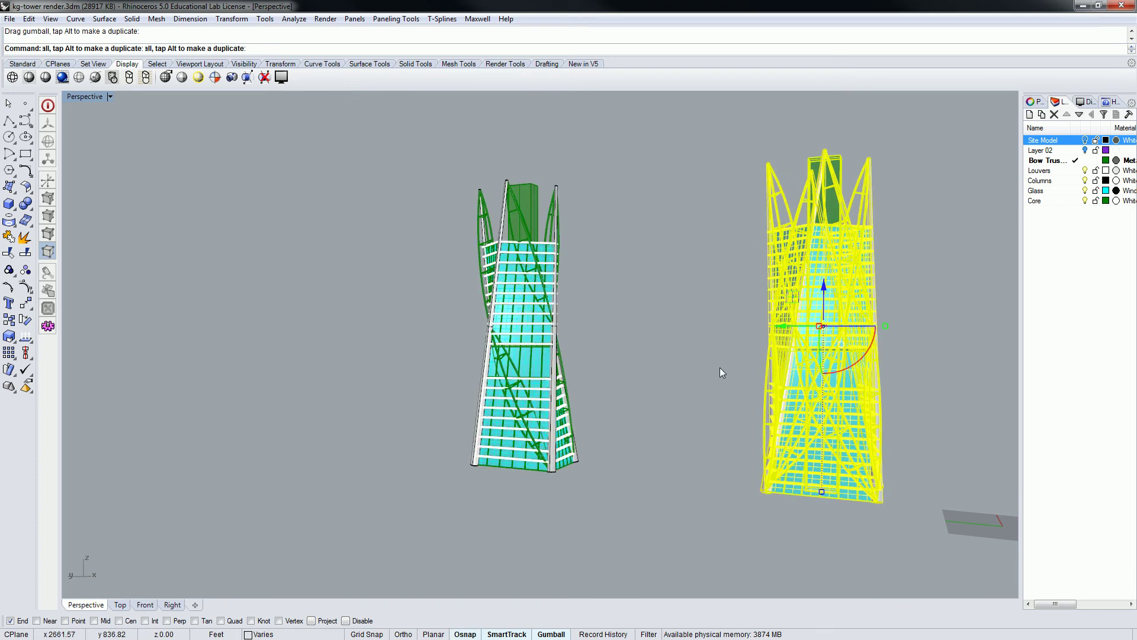
{"action": "left_click", "coordinate": [720, 367]}
Scale the tower copy from its base corner, using the top of its core as reference, to 24"
{"action": "left_click", "coordinate": [854, 302]}
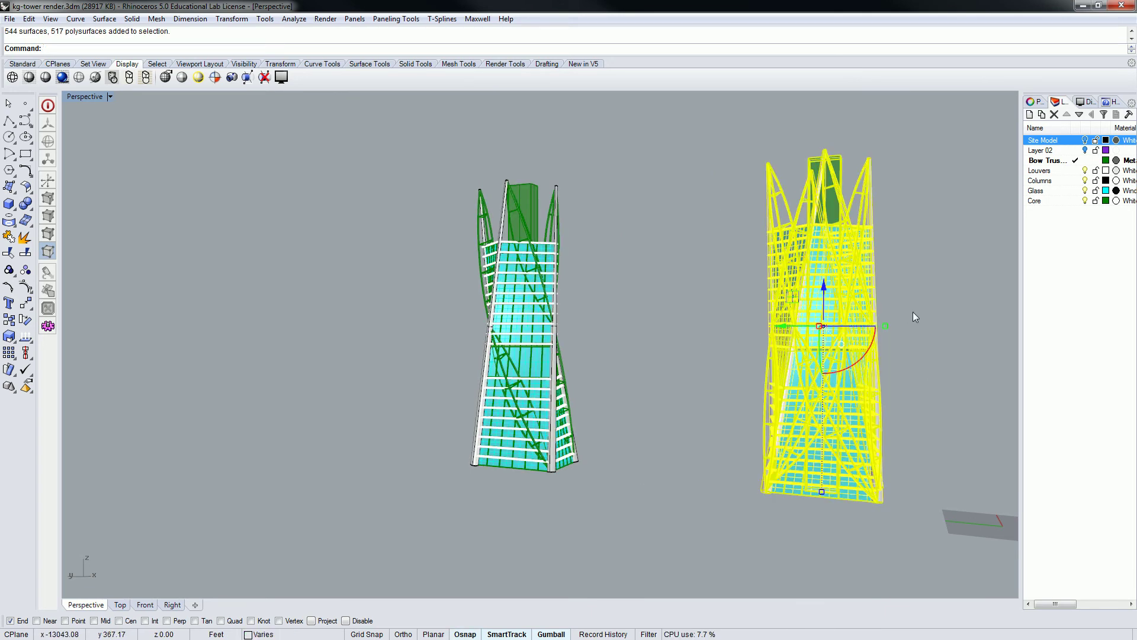
{"action": "type", "text": "scale"}
{"action": "key", "text": "Return"}
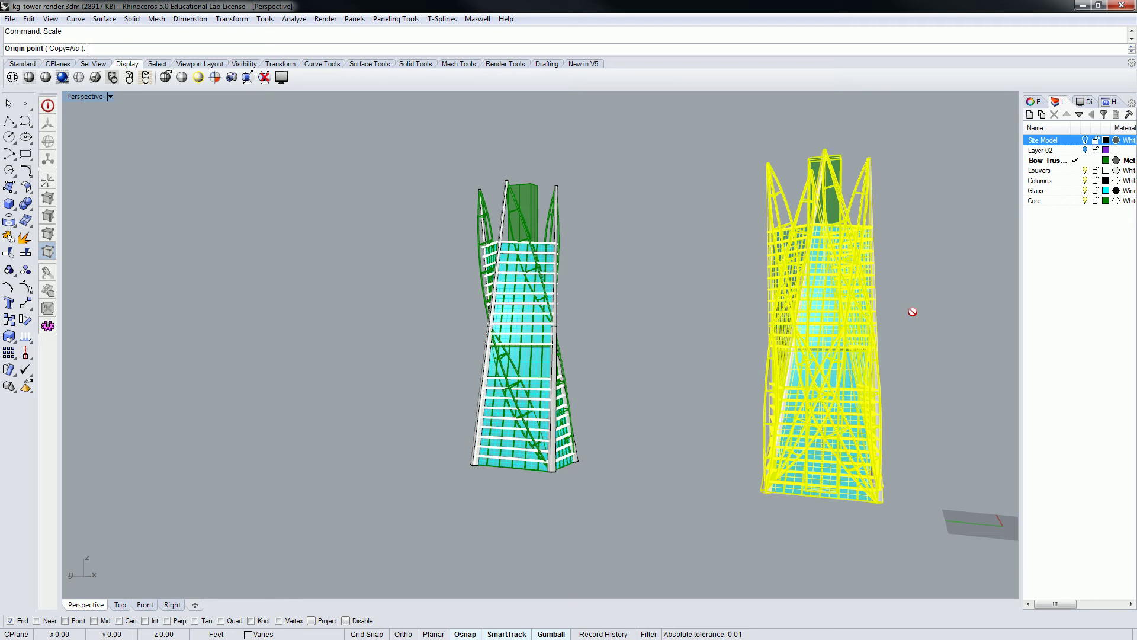
{"action": "left_click", "coordinate": [766, 492]}
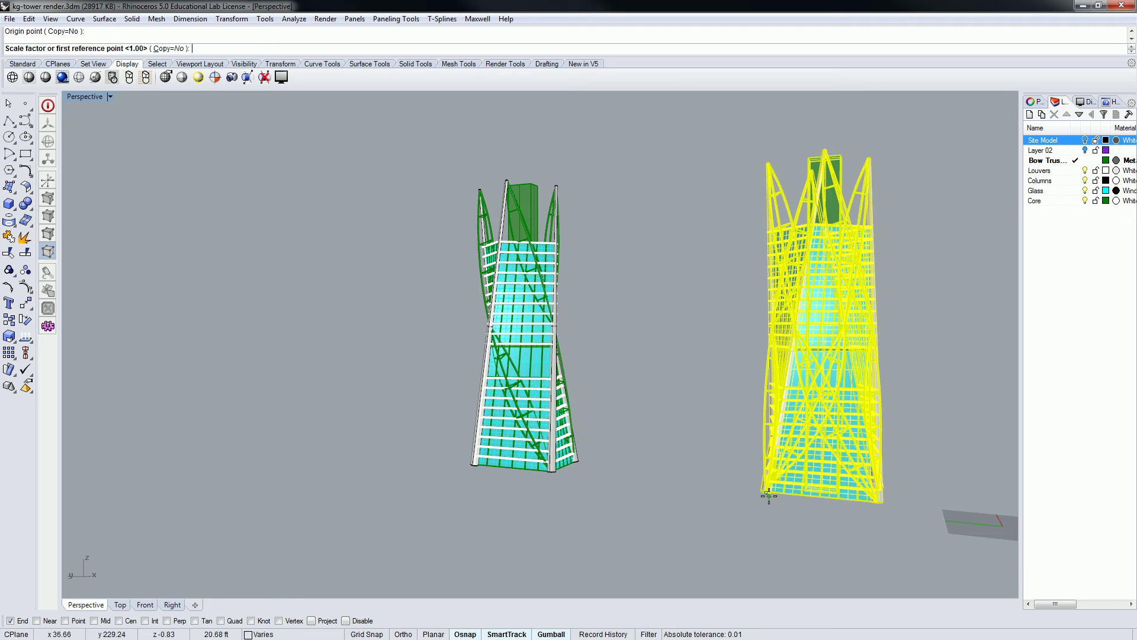
{"action": "left_click", "coordinate": [842, 155]}
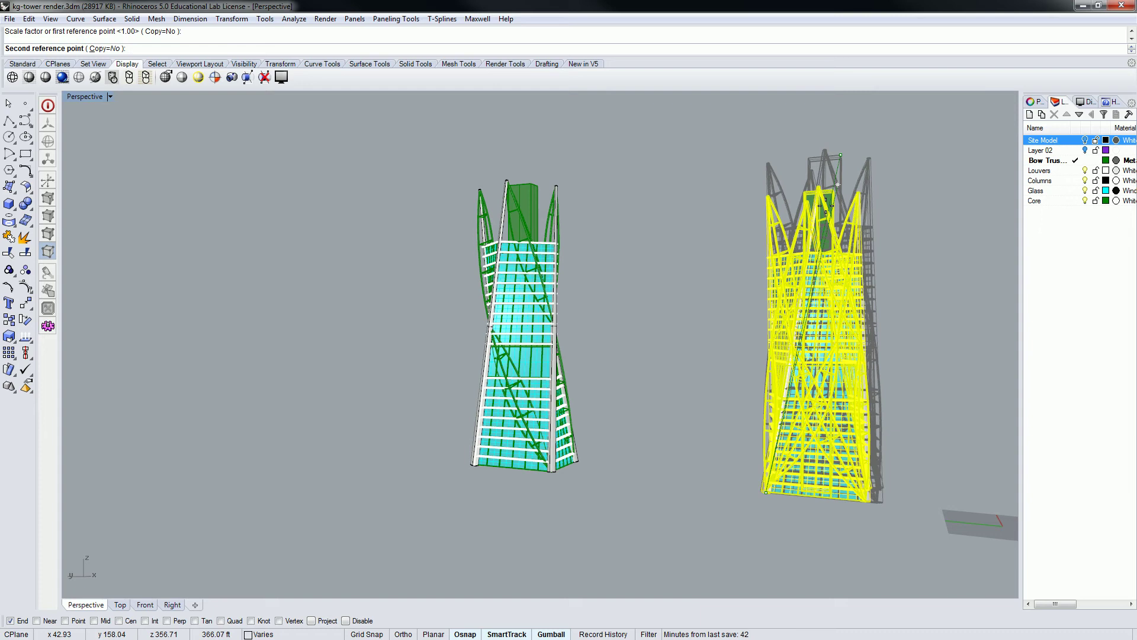
{"action": "type", "text": "24\""}
{"action": "key", "text": "Return"}
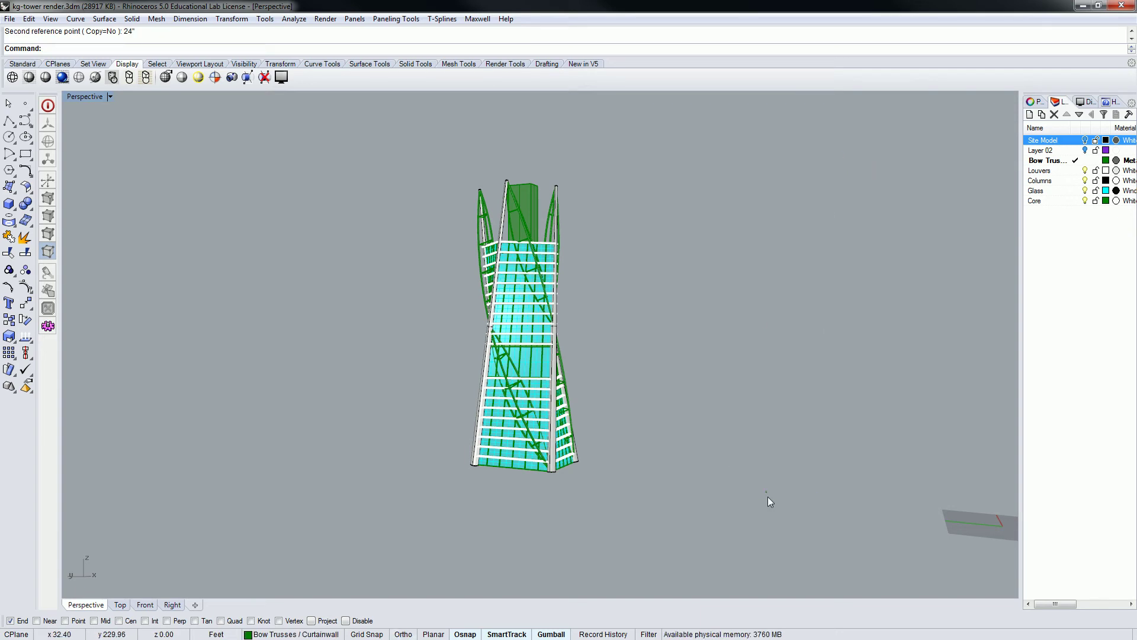
Select the scaled-down tower copy and zoom to it to examine its geometry
{"action": "scroll", "coordinate": [769, 497], "scroll_direction": "up", "scroll_amount": 5}
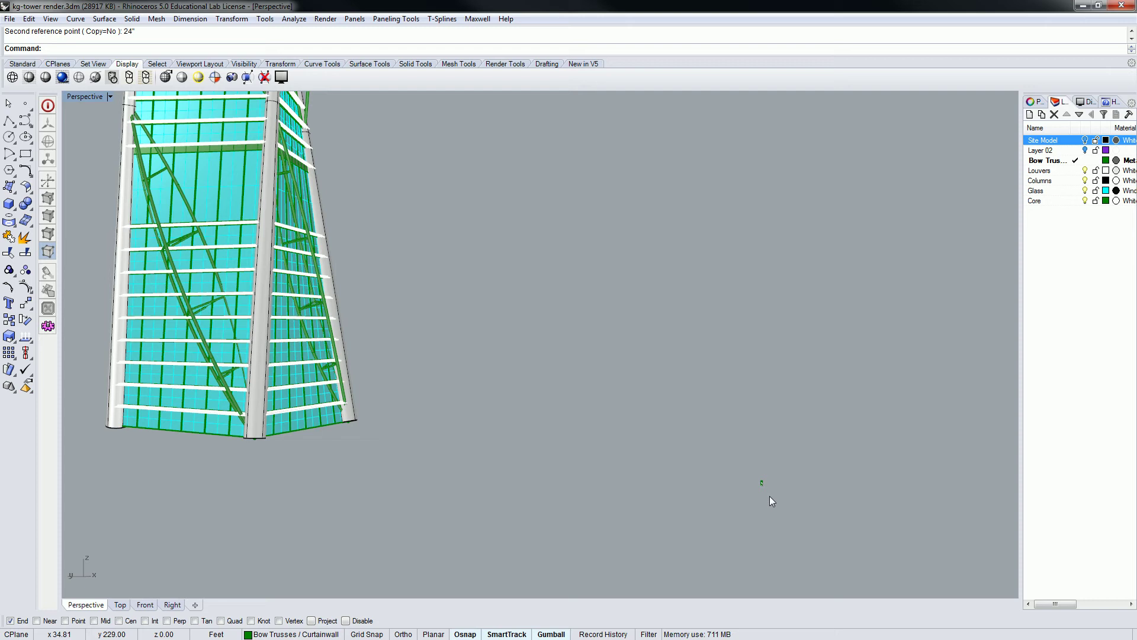
{"action": "scroll", "coordinate": [723, 395], "scroll_direction": "down", "scroll_amount": 6}
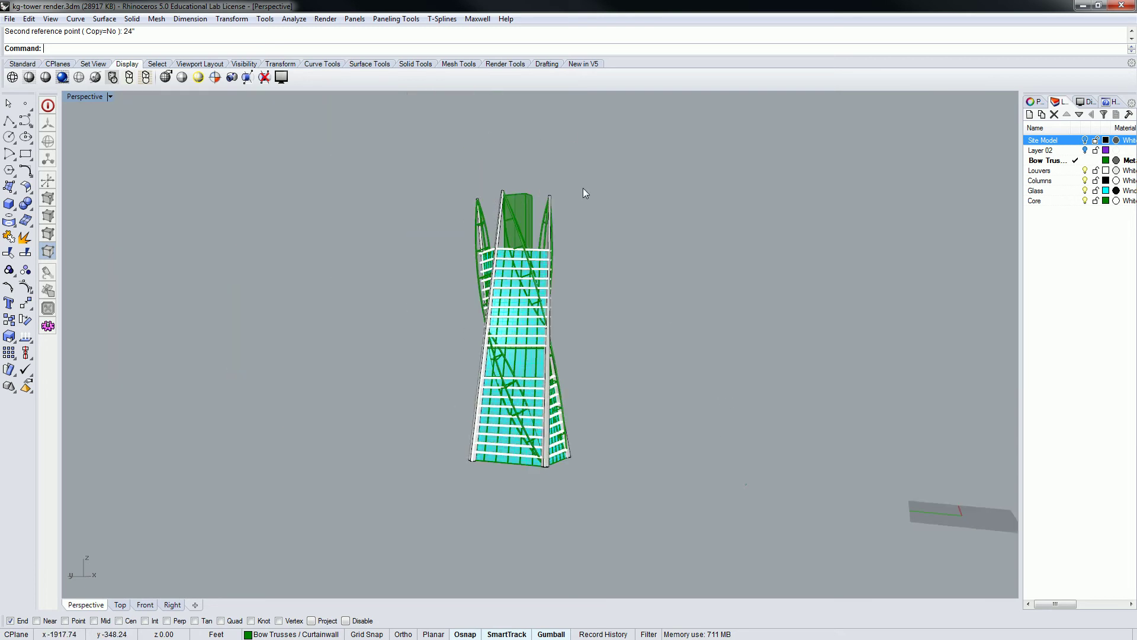
{"action": "scroll", "coordinate": [576, 407], "scroll_direction": "up", "scroll_amount": 8}
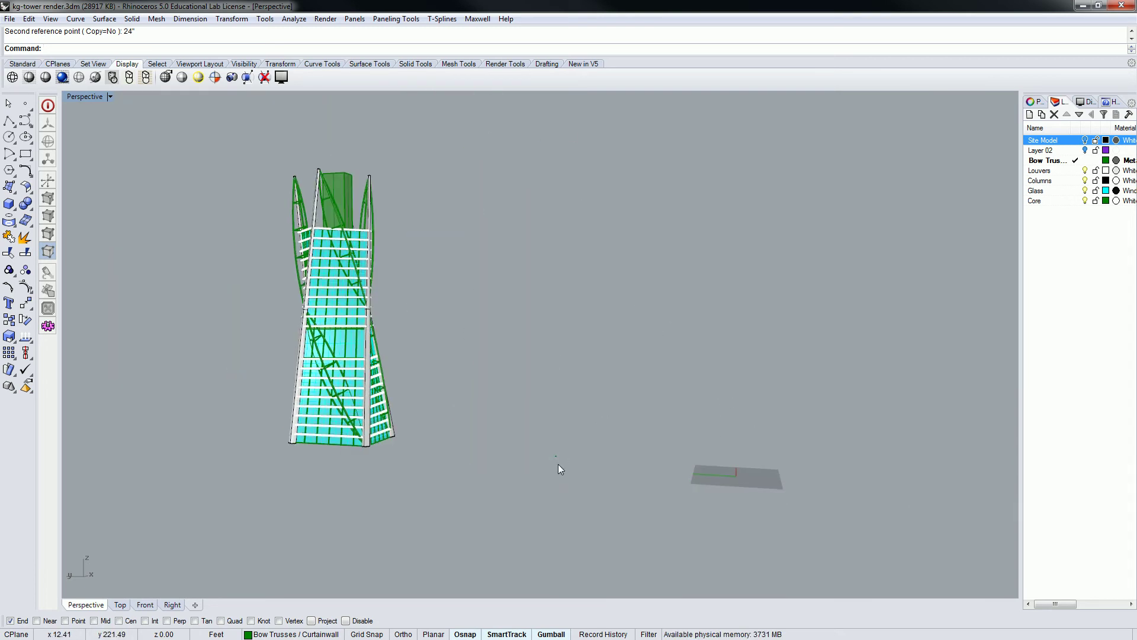
{"action": "left_click_drag", "start_coordinate": [586, 432], "coordinate": [521, 496]}
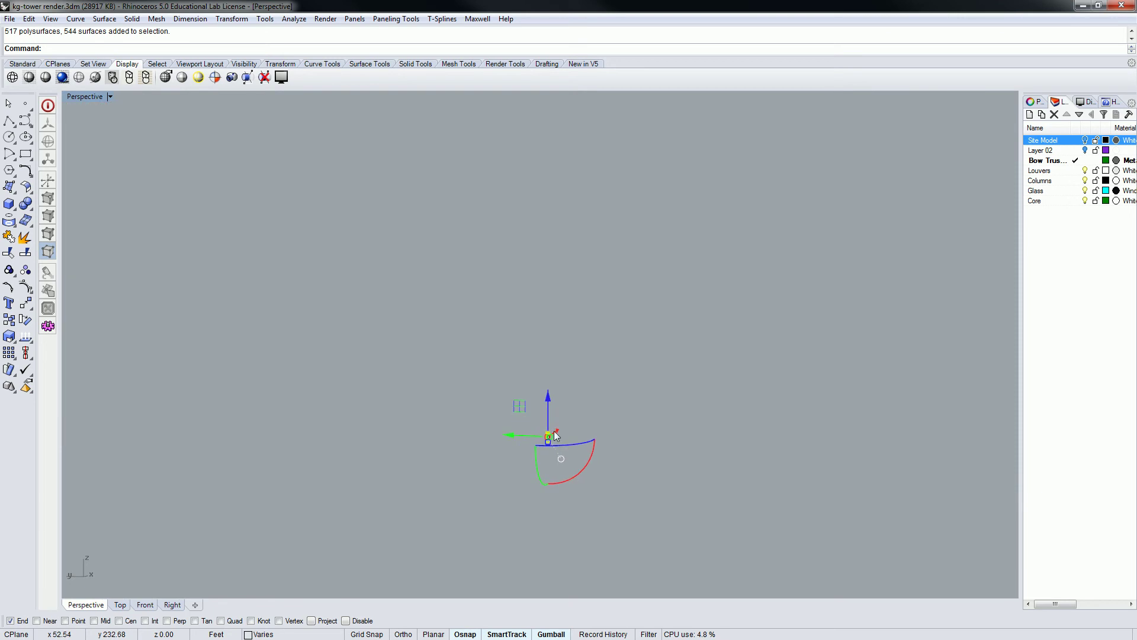
{"action": "scroll", "coordinate": [546, 478], "scroll_direction": "down", "scroll_amount": 3}
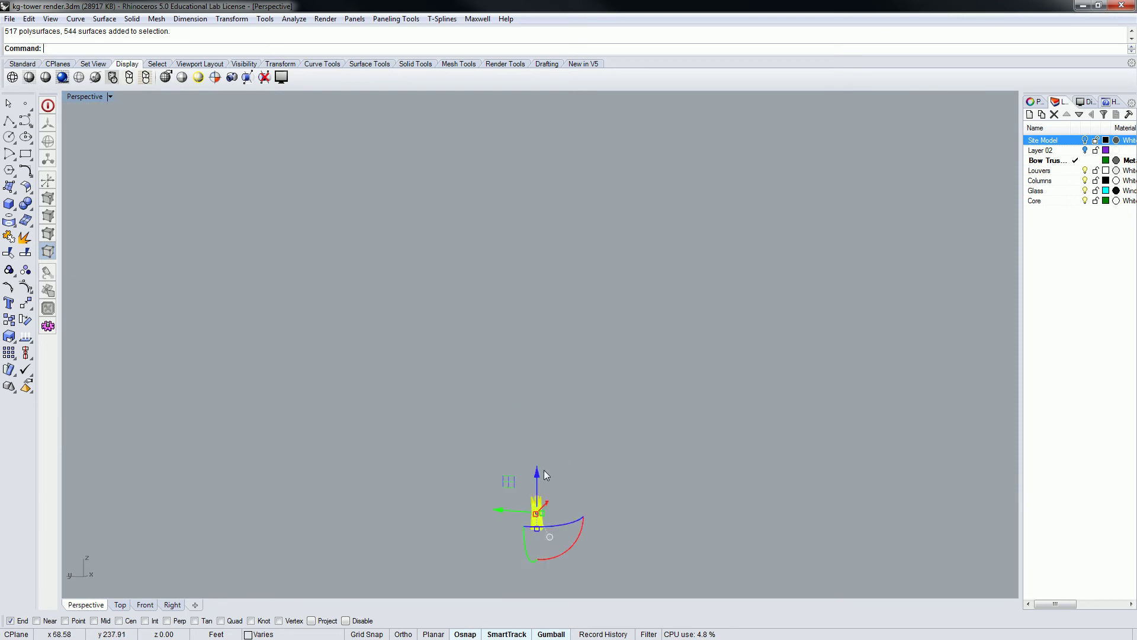
{"action": "type", "text": "zs"}
{"action": "key", "text": "Return"}
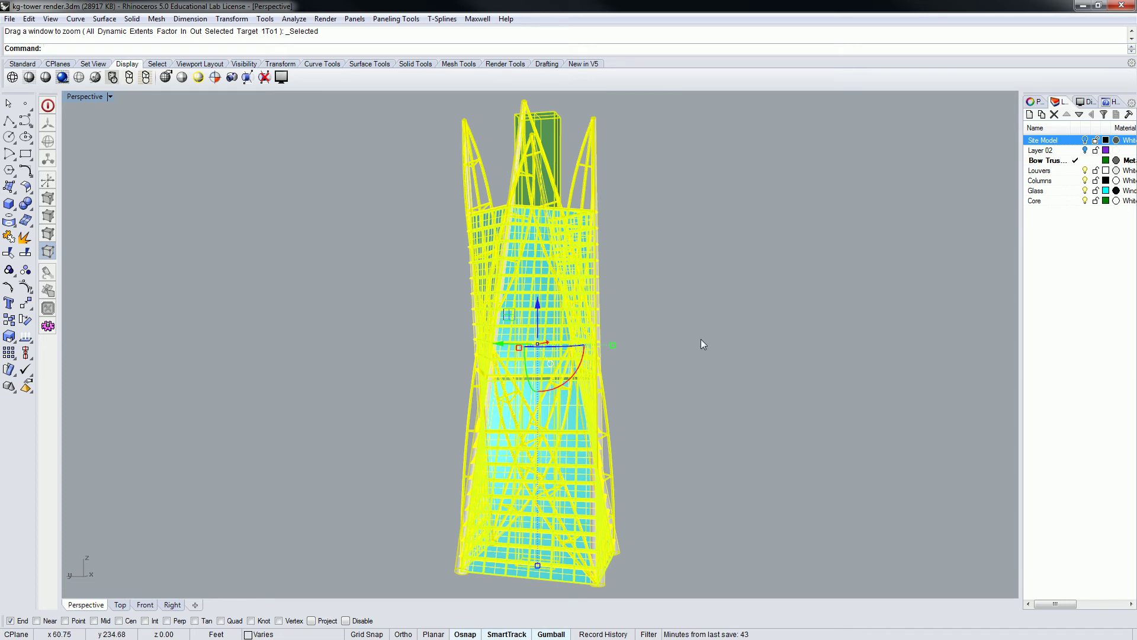
{"action": "right_click_drag", "start_coordinate": [701, 338], "coordinate": [660, 351]}
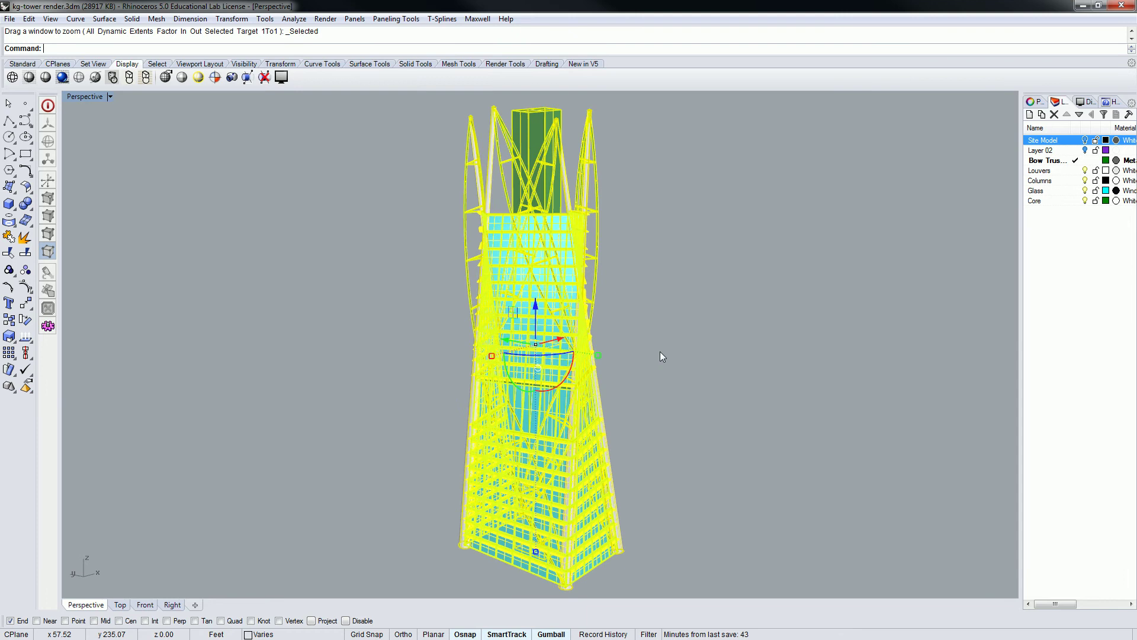
{"action": "key", "text": "Escape"}
{"action": "scroll", "coordinate": [661, 350], "scroll_direction": "down", "scroll_amount": 3}
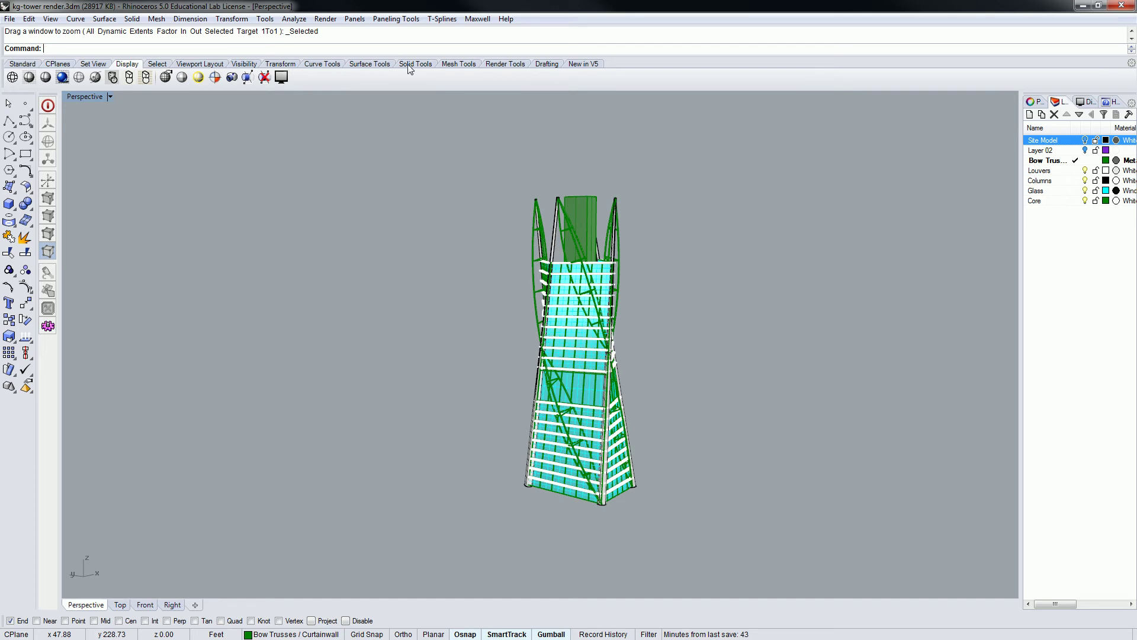
Try placing a spotlight with its cone base on the ground beside the small tower and its apex above
{"action": "left_click", "coordinate": [500, 68]}
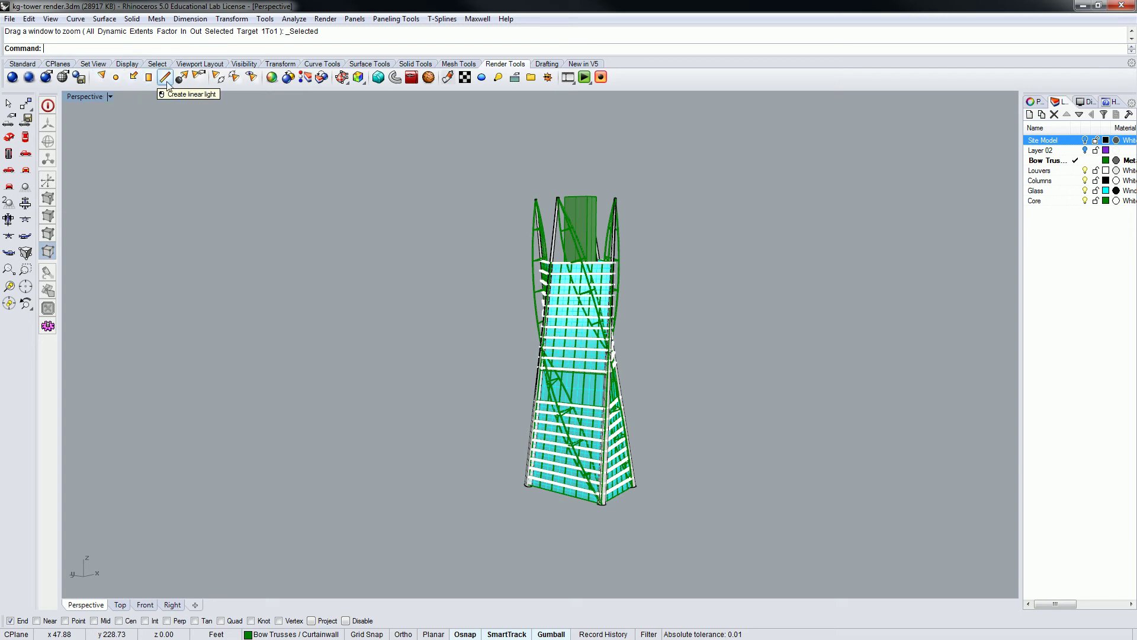
{"action": "left_click", "coordinate": [102, 78]}
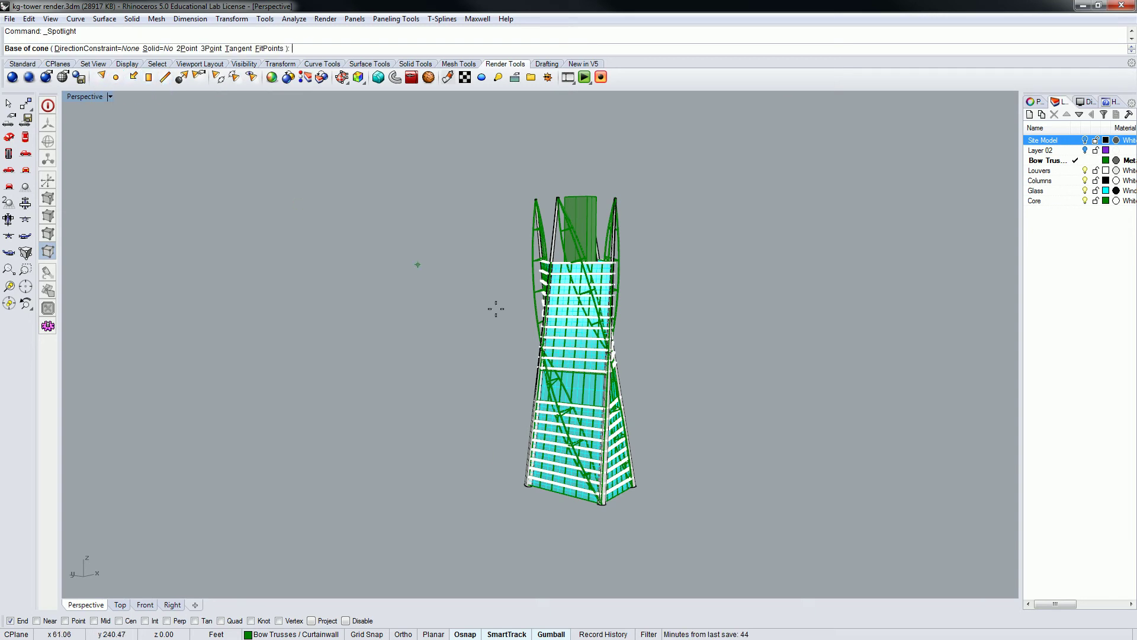
{"action": "left_click", "coordinate": [772, 471]}
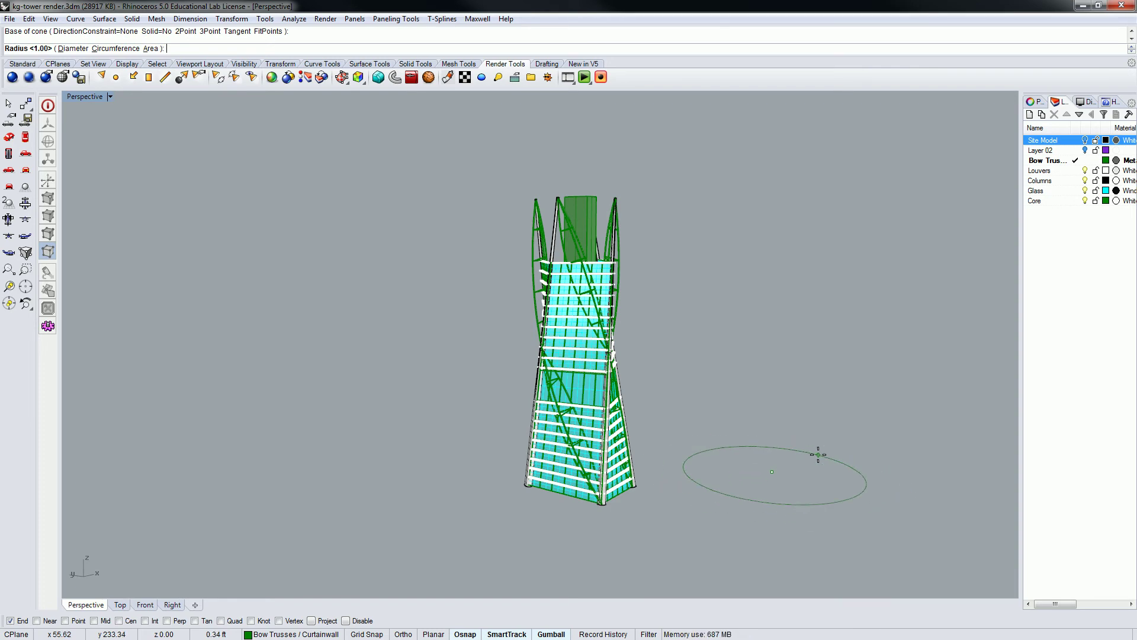
{"action": "left_click", "coordinate": [803, 449]}
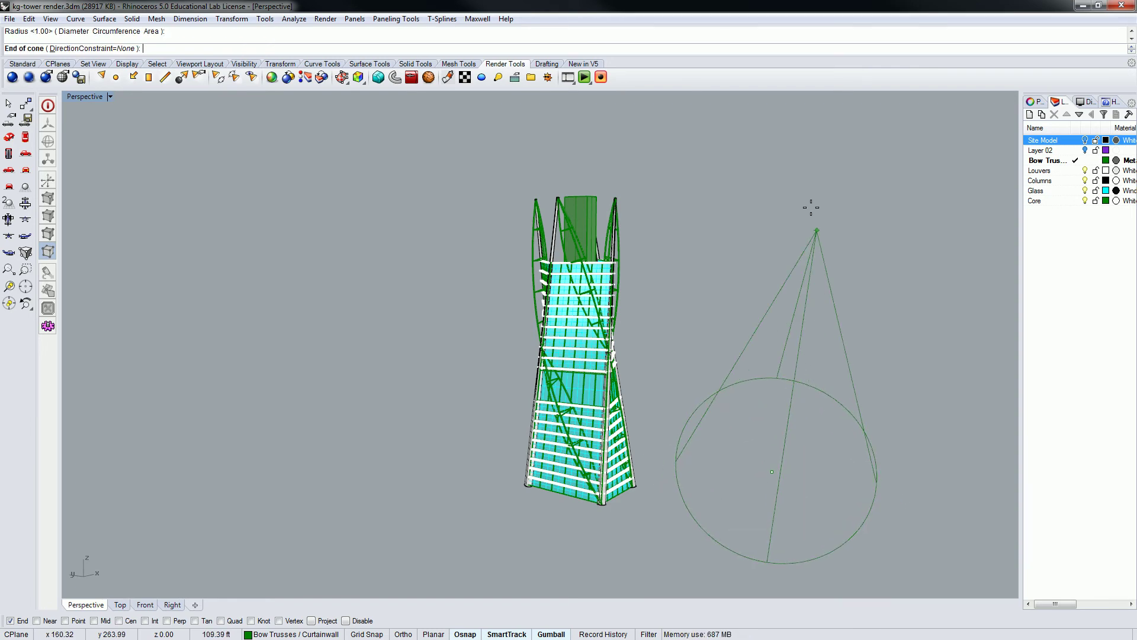
{"action": "left_click", "coordinate": [844, 244]}
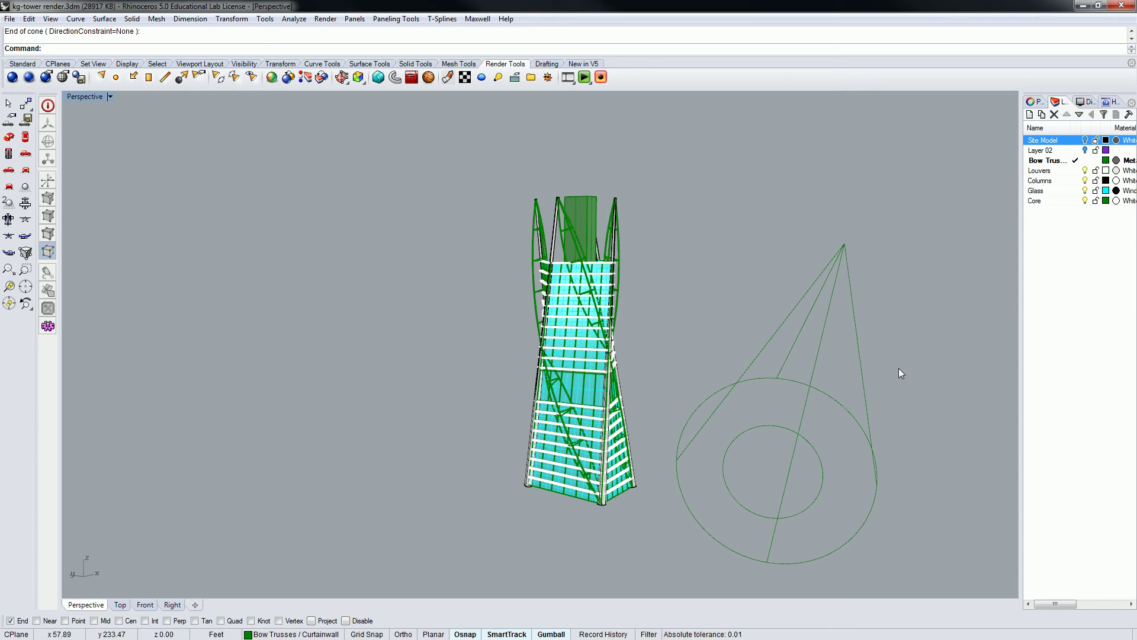
Show the four-viewport layout, zoom the Top view to the selected spotlight, and delete the spotlight
{"action": "left_click", "coordinate": [829, 250]}
{"action": "right_click_drag", "start_coordinate": [830, 250], "coordinate": [799, 330]}
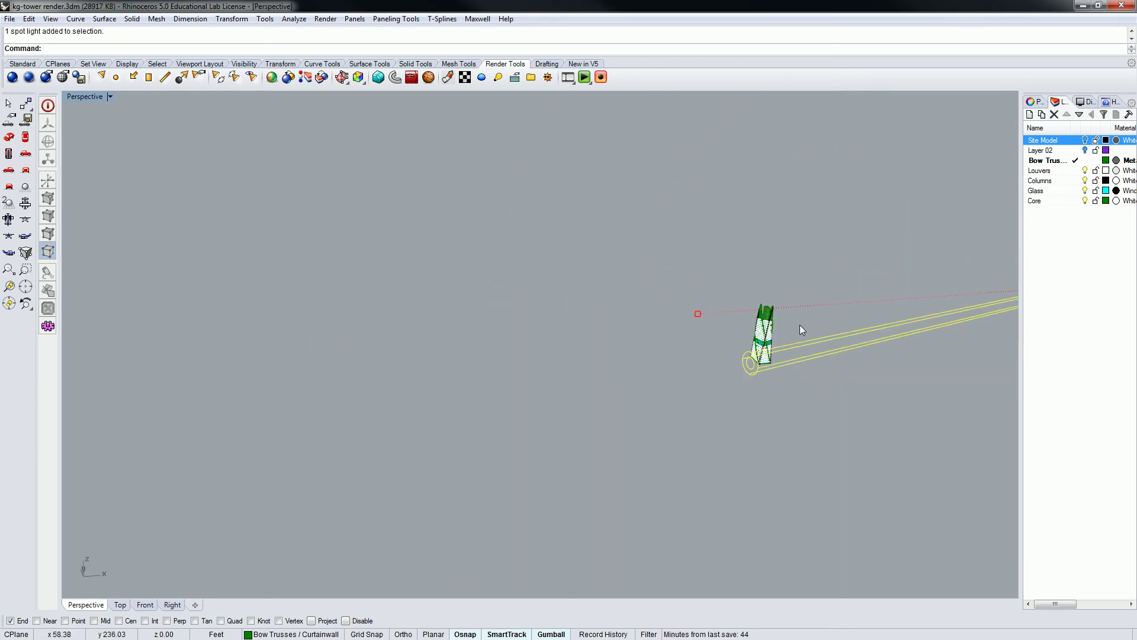
{"action": "double_click", "coordinate": [83, 98]}
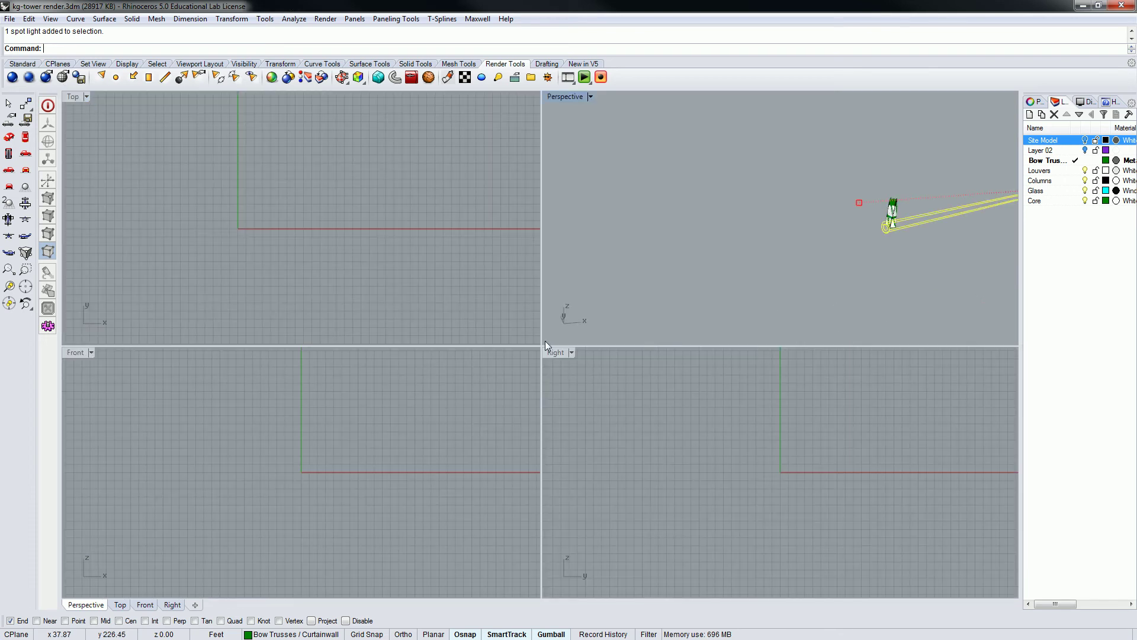
{"action": "scroll", "coordinate": [349, 221], "scroll_direction": "down", "scroll_amount": 1}
{"action": "type", "text": "Z"}
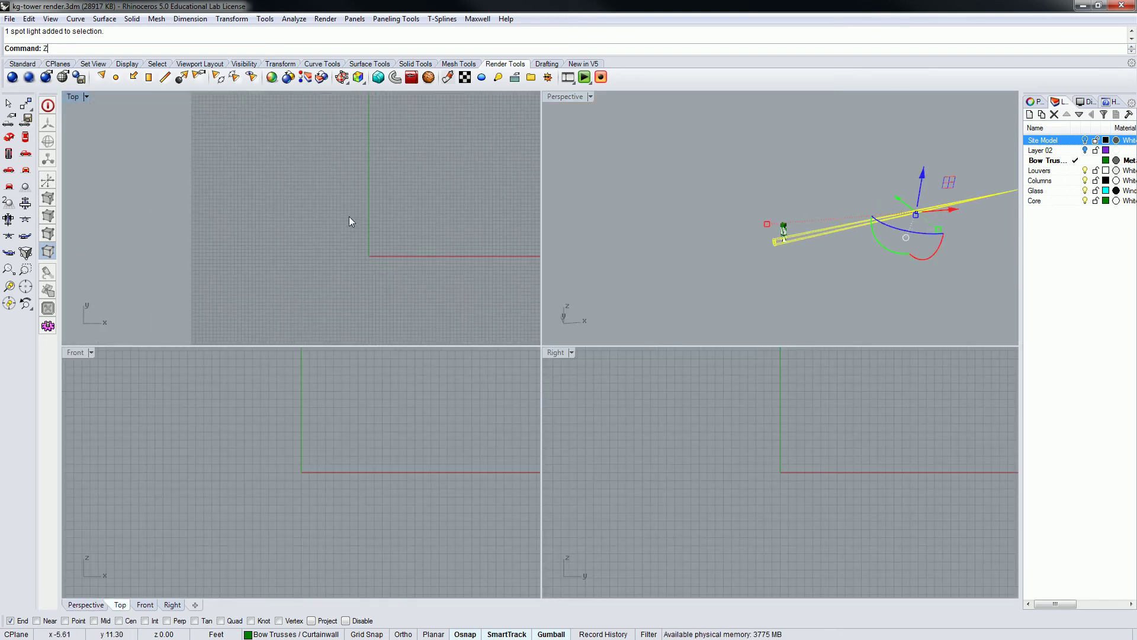
{"action": "type", "text": "S"}
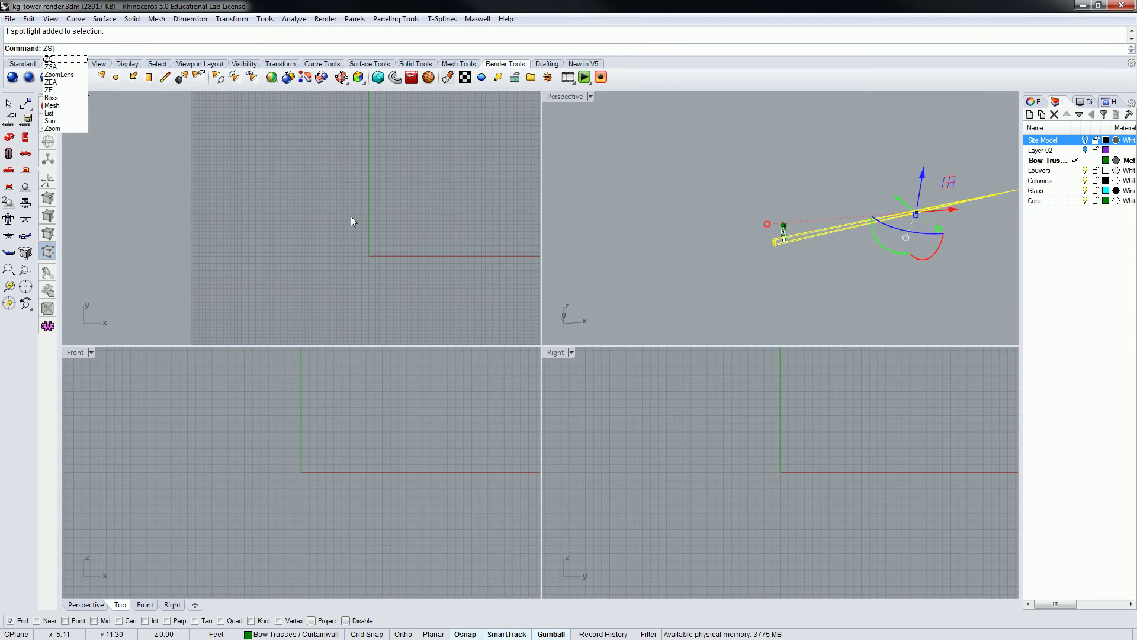
{"action": "key", "text": "Return"}
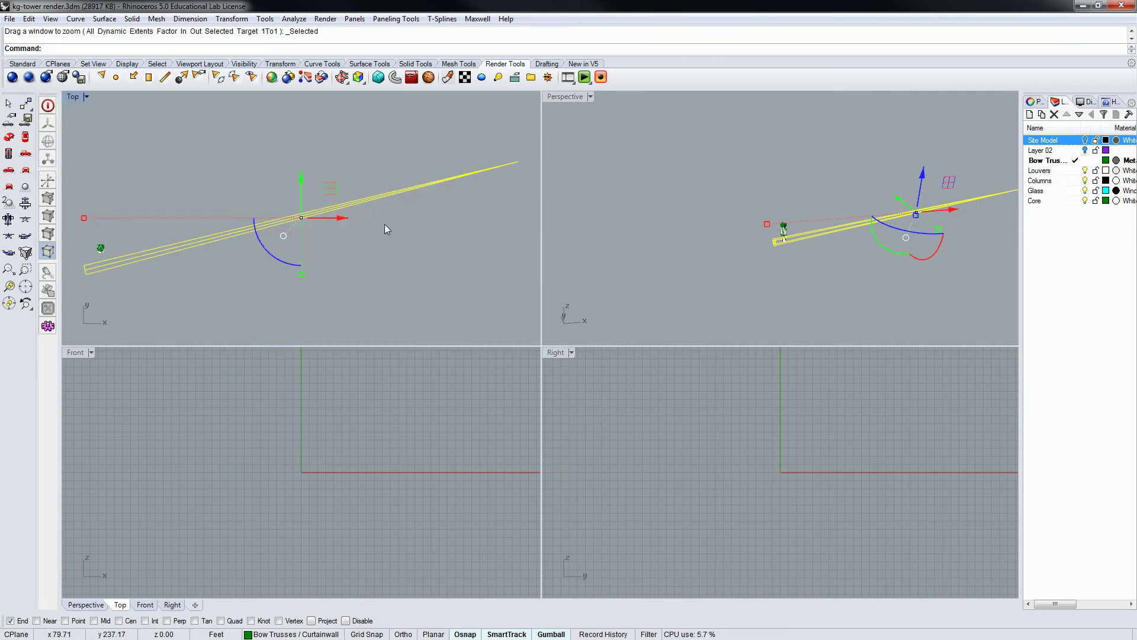
{"action": "key", "text": "Delete"}
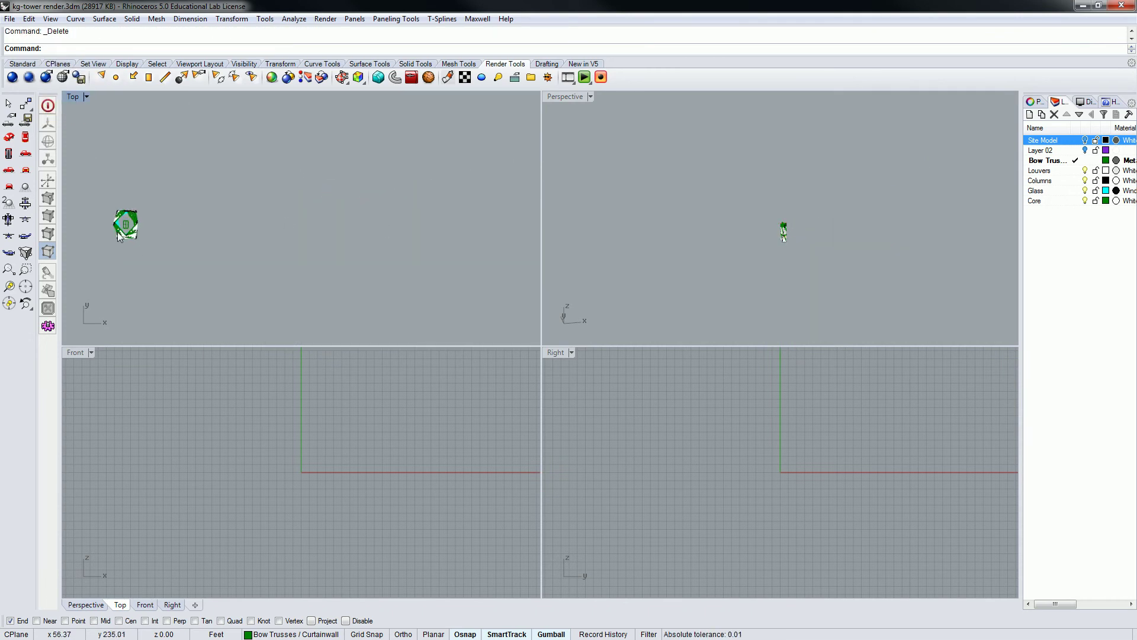
{"action": "scroll", "coordinate": [117, 232], "scroll_direction": "up", "scroll_amount": 3}
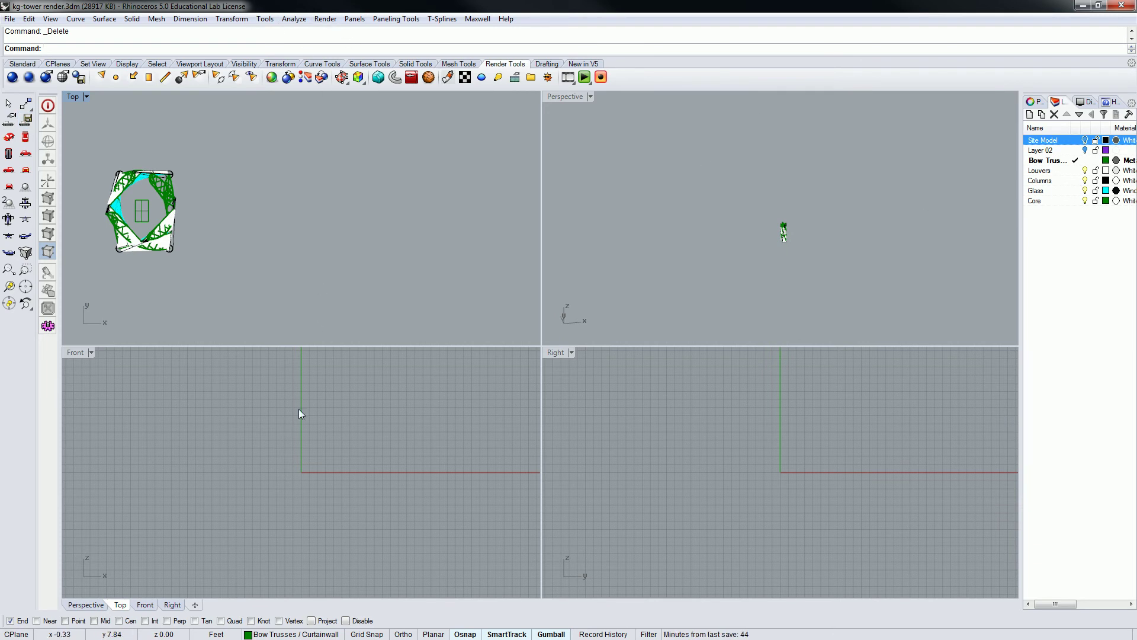
Frame the scaled-down tower copy in the Front and Right views
{"action": "left_click", "coordinate": [106, 250]}
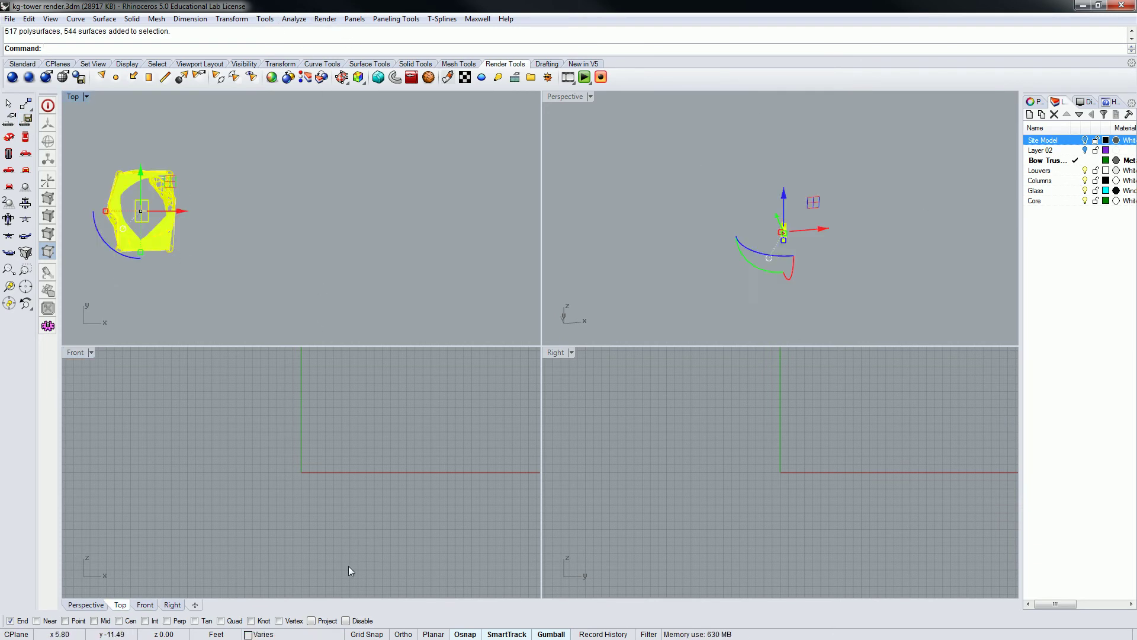
{"action": "left_click", "coordinate": [247, 464]}
{"action": "key", "text": "ctrl+shift+e"}
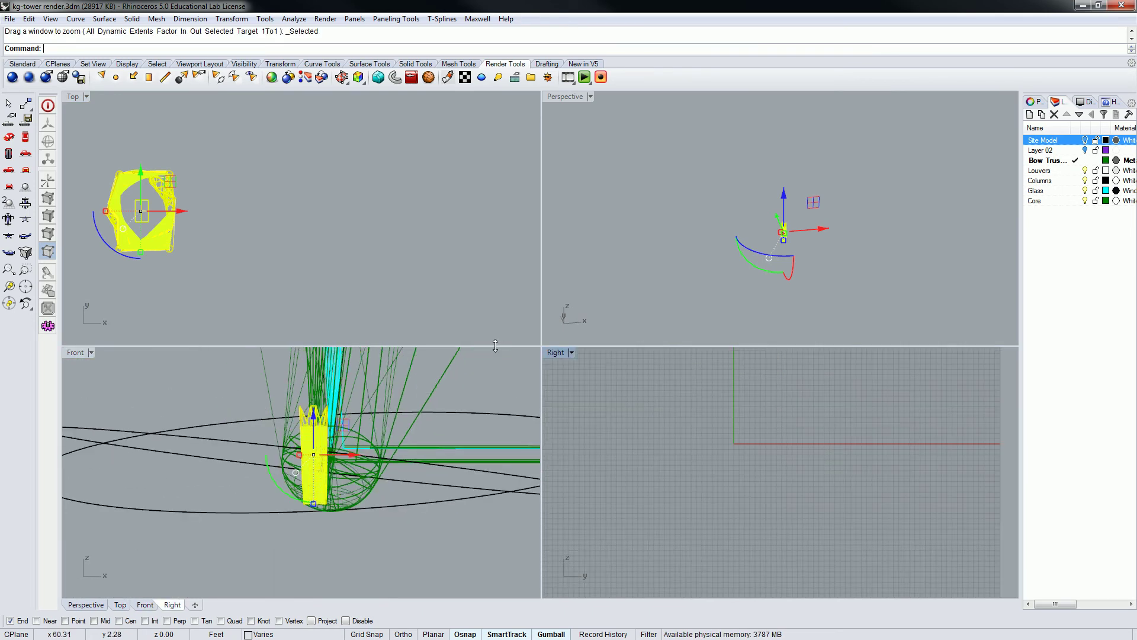
{"action": "key", "text": "ctrl+shift+e"}
{"action": "key", "text": "Escape"}
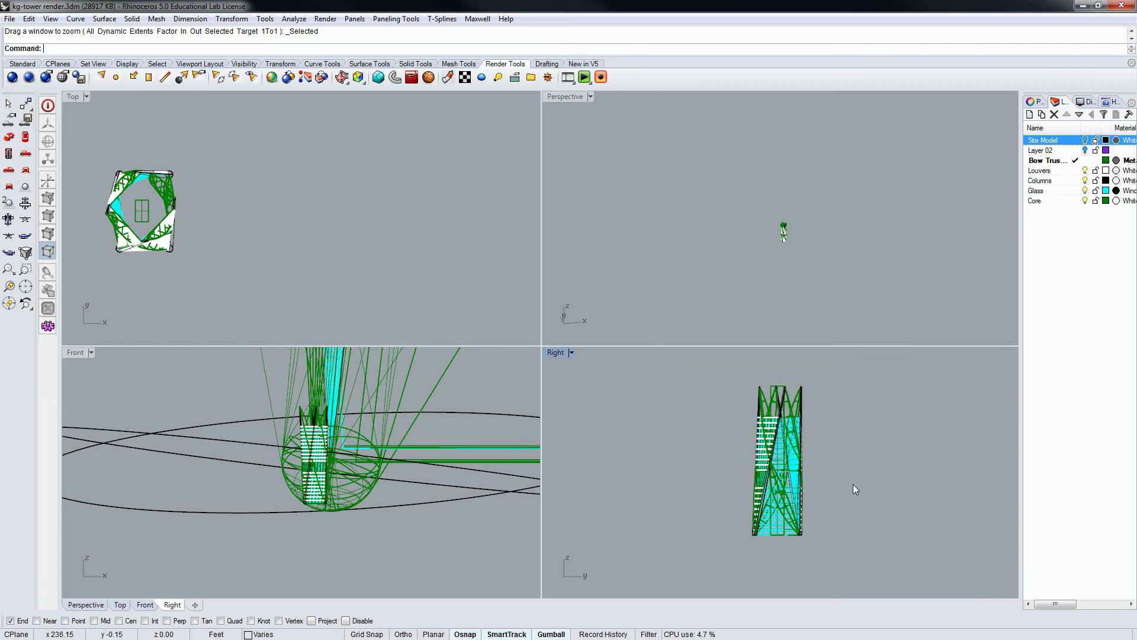
{"action": "scroll", "coordinate": [905, 442], "scroll_direction": "down", "scroll_amount": 2}
{"action": "right_click_drag", "start_coordinate": [905, 442], "coordinate": [785, 435]}
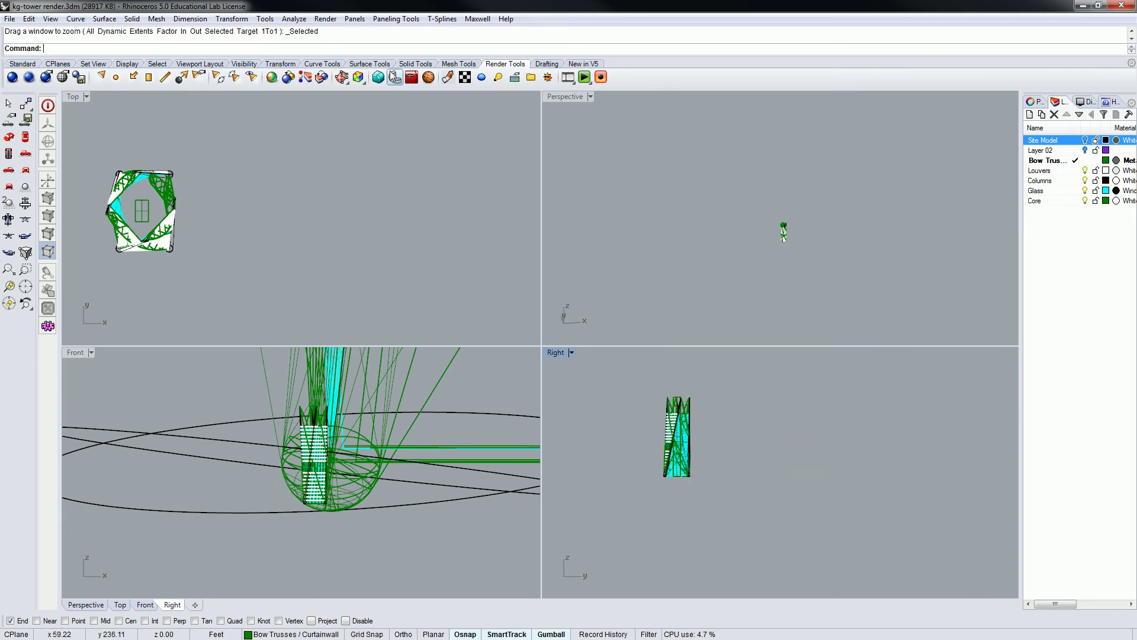
Create a spotlight beside the small tower, drawing its cone base in the Right view and setting its cone end in the Top view
{"action": "left_click", "coordinate": [101, 76]}
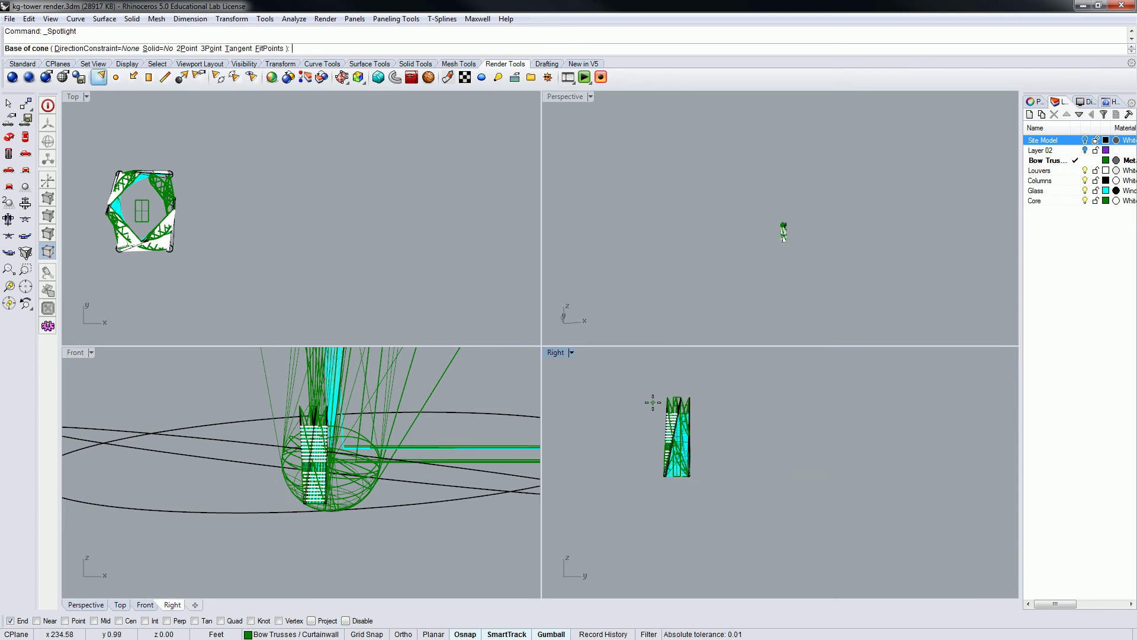
{"action": "left_click", "coordinate": [728, 432]}
{"action": "left_click", "coordinate": [756, 413]}
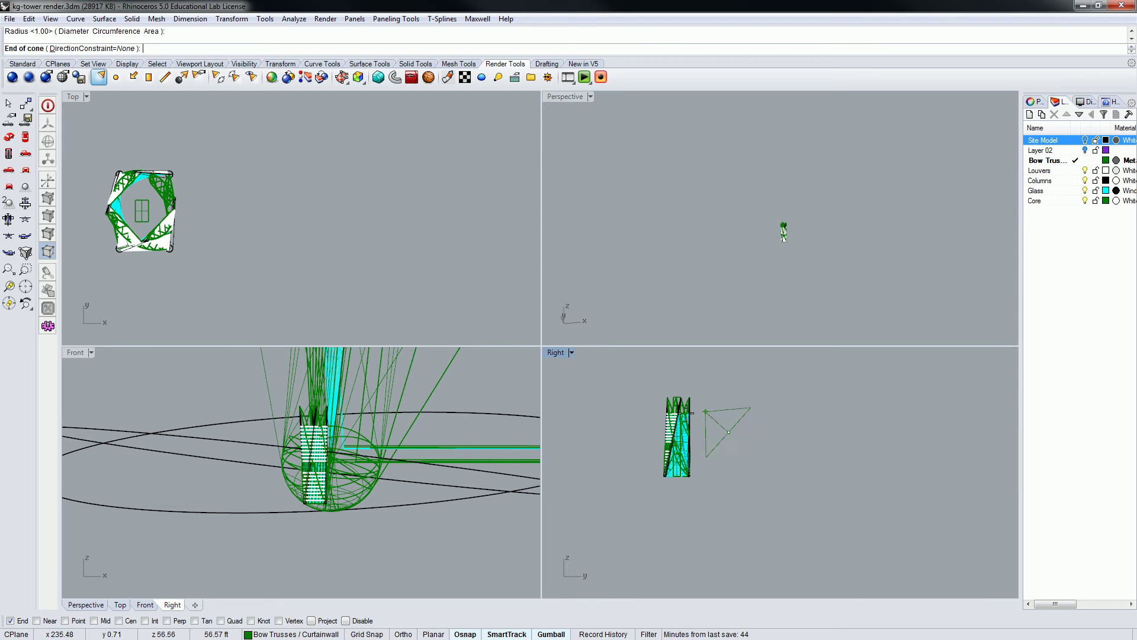
{"action": "scroll", "coordinate": [283, 256], "scroll_direction": "down", "scroll_amount": 5}
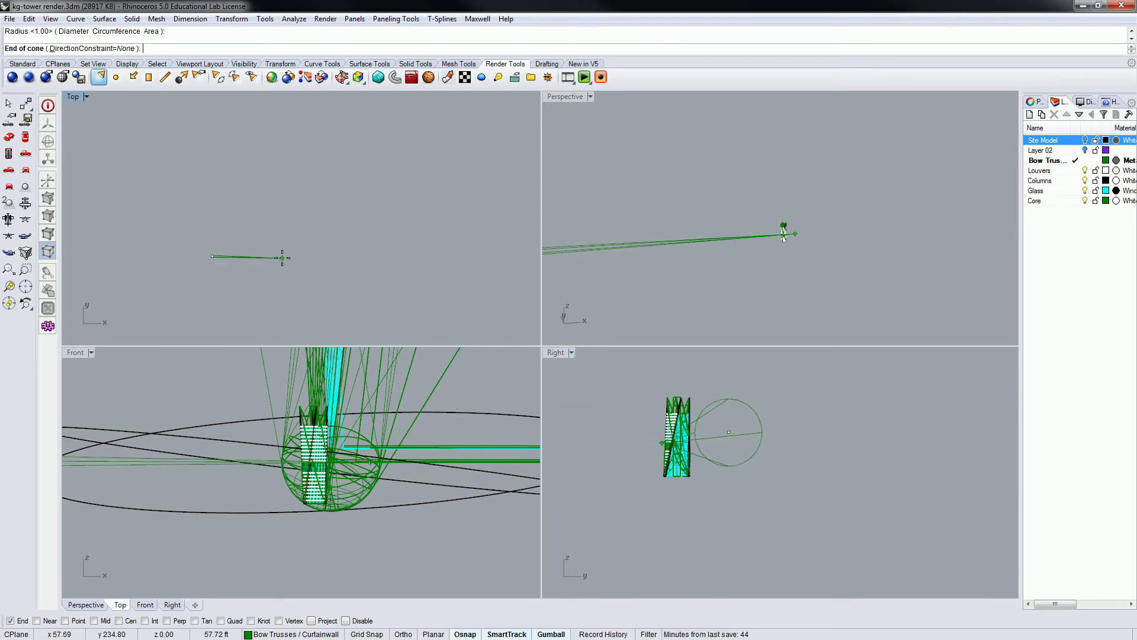
{"action": "left_click", "coordinate": [219, 253]}
Move the spotlight away to one side of the small tower and rotate it to aim down at the tower
{"action": "left_click", "coordinate": [228, 264]}
{"action": "left_click_drag", "start_coordinate": [261, 253], "coordinate": [479, 263]}
{"action": "scroll", "coordinate": [681, 228], "scroll_direction": "up", "scroll_amount": 3}
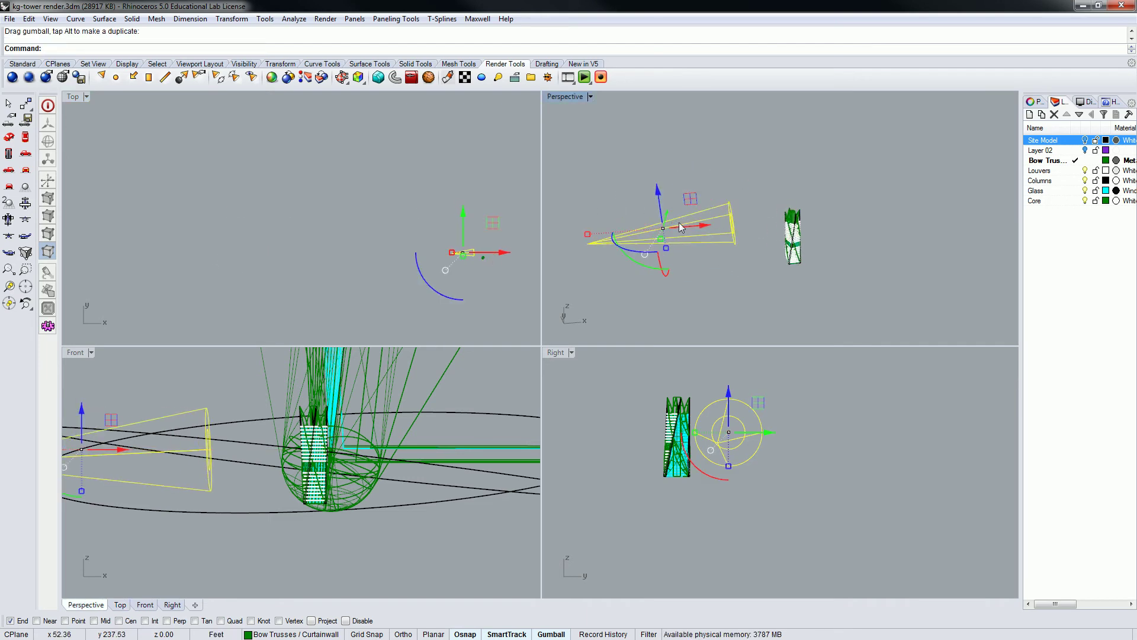
{"action": "left_click_drag", "start_coordinate": [666, 247], "coordinate": [586, 201]}
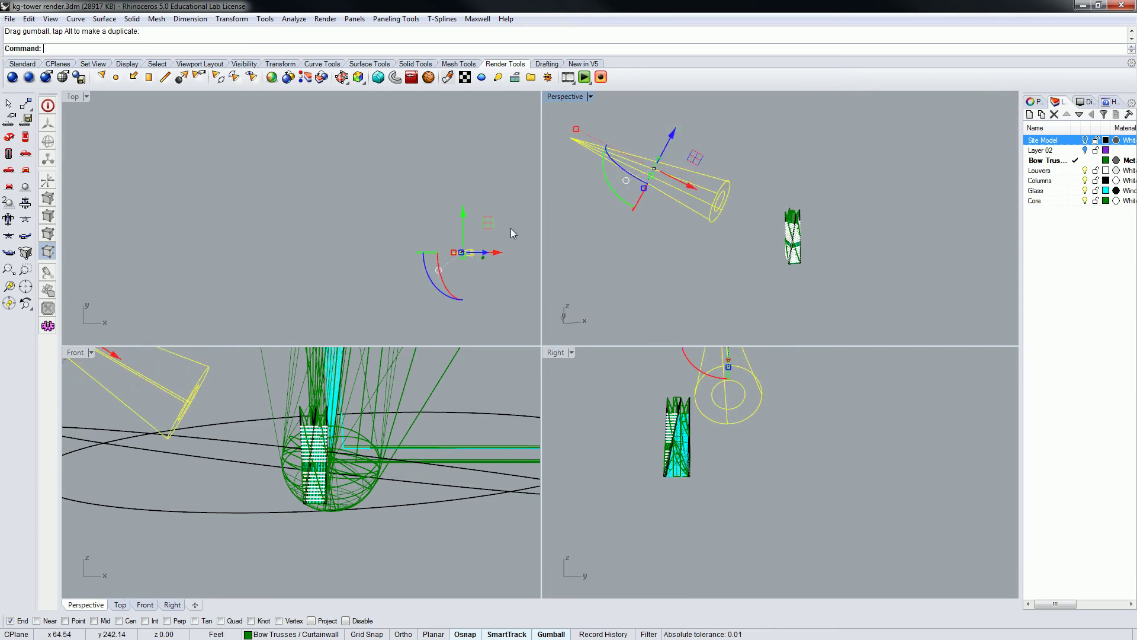
{"action": "right_click_drag", "start_coordinate": [512, 233], "coordinate": [438, 252]}
{"action": "scroll", "coordinate": [438, 253], "scroll_direction": "up", "scroll_amount": 2}
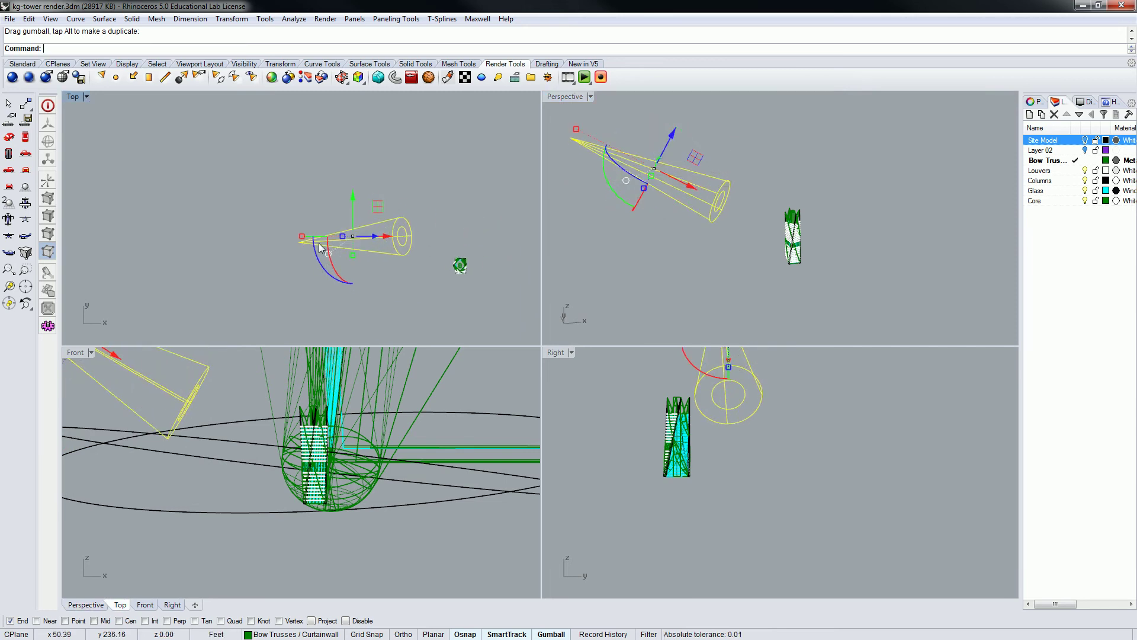
{"action": "left_click_drag", "start_coordinate": [320, 247], "coordinate": [326, 265]}
Maximize the Perspective view and compose a close, full-height view of the small tower for rendering
{"action": "left_click", "coordinate": [801, 189]}
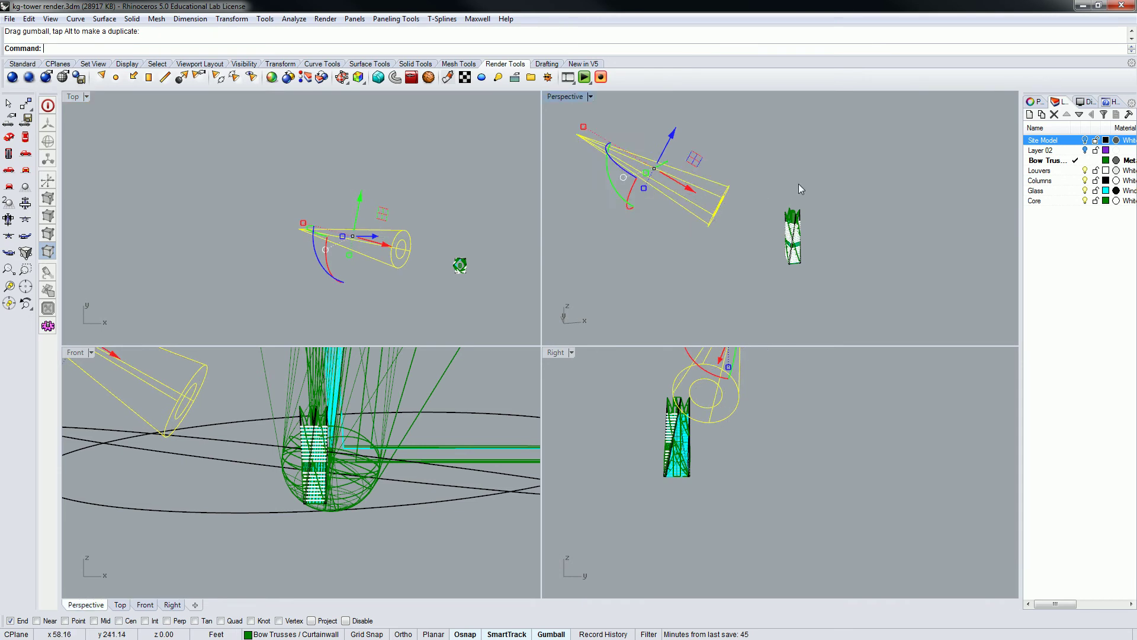
{"action": "right_click_drag", "start_coordinate": [801, 189], "coordinate": [865, 202]}
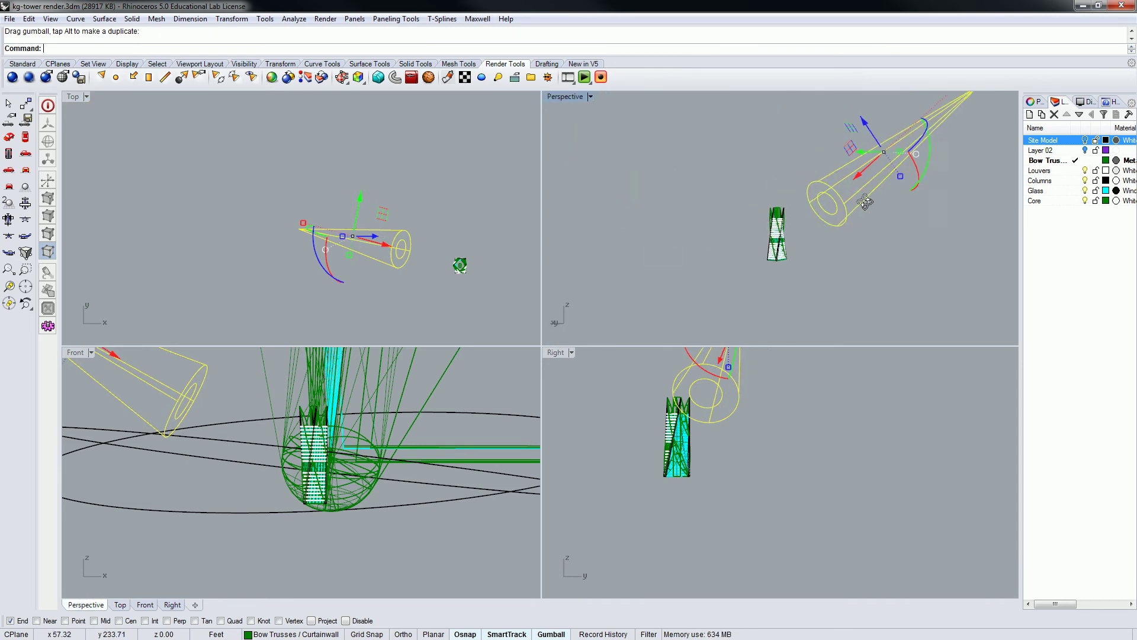
{"action": "scroll", "coordinate": [864, 202], "scroll_direction": "up", "scroll_amount": 5}
{"action": "double_click", "coordinate": [565, 97]}
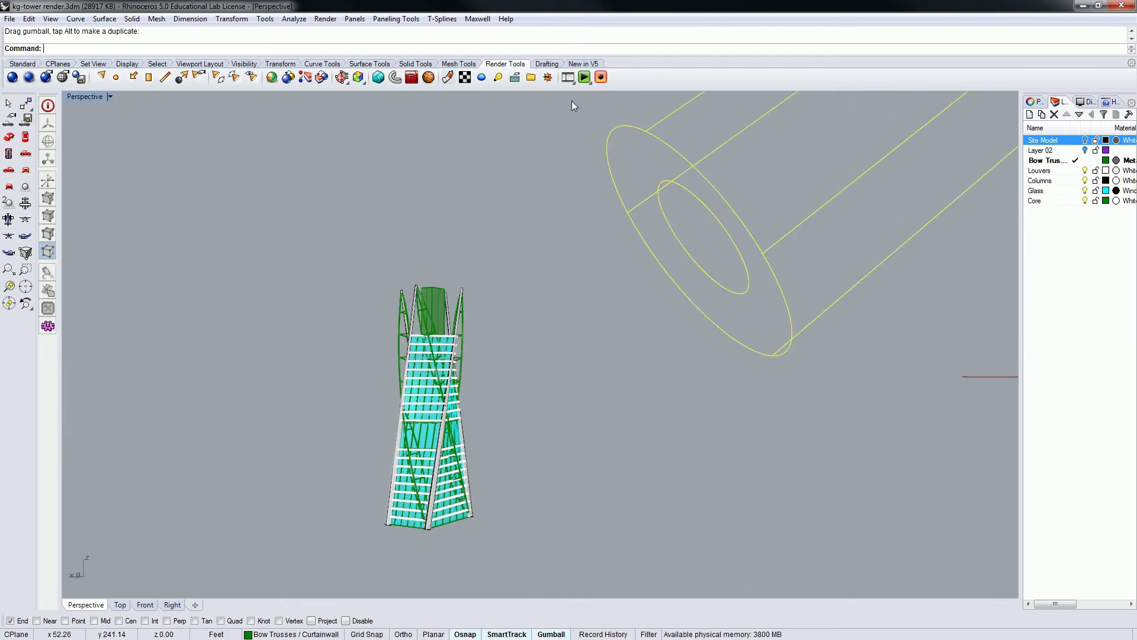
{"action": "right_click_drag", "start_coordinate": [531, 278], "coordinate": [596, 346]}
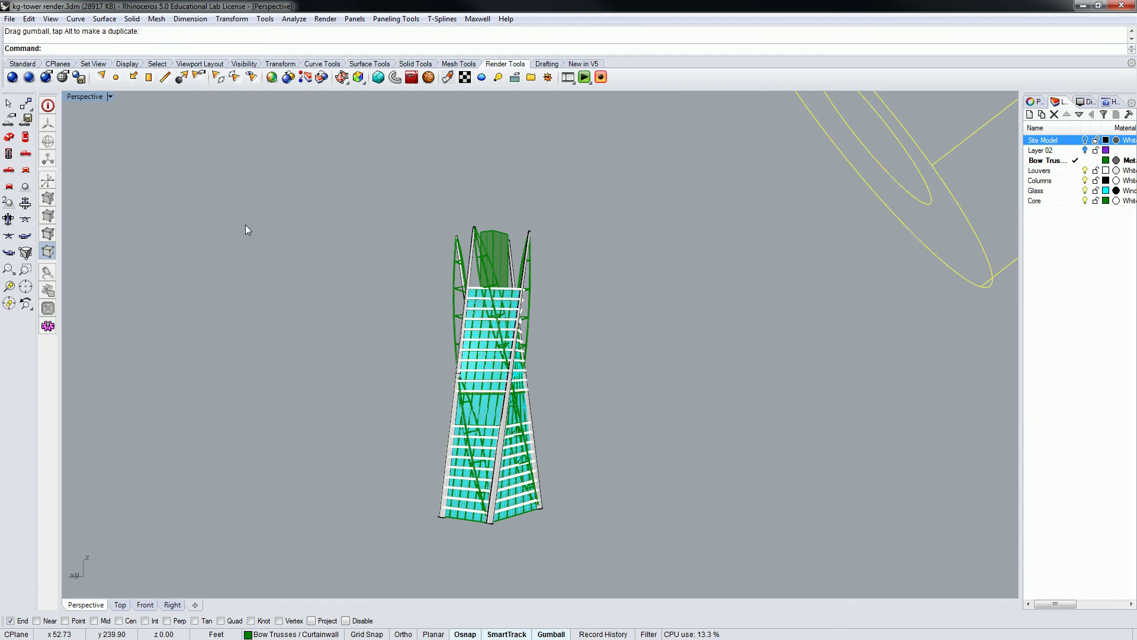
{"action": "right_click_drag", "start_coordinate": [436, 285], "coordinate": [533, 361]}
Switch the current renderer to Rhino Render
{"action": "left_click", "coordinate": [325, 19]}
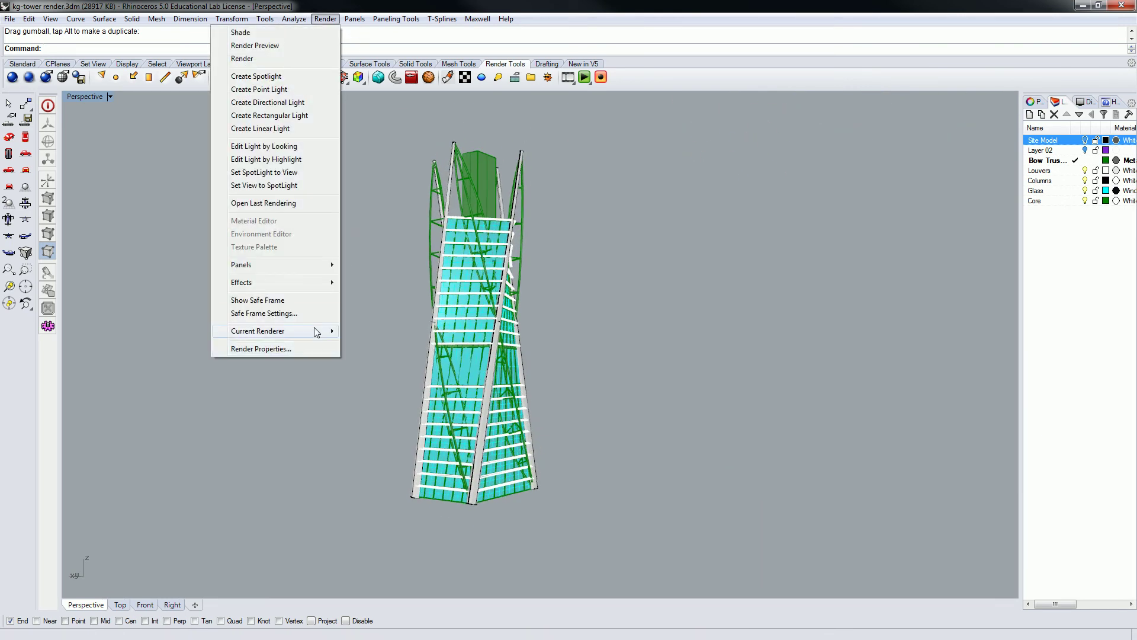
{"action": "mouse_move", "coordinate": [317, 331]}
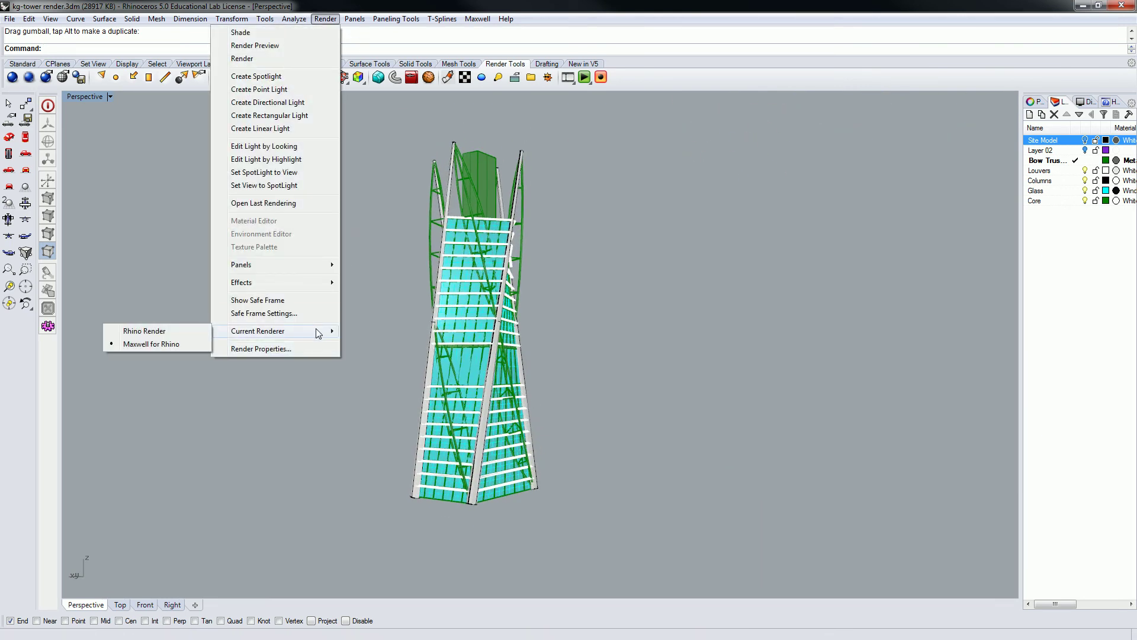
{"action": "left_click", "coordinate": [197, 330]}
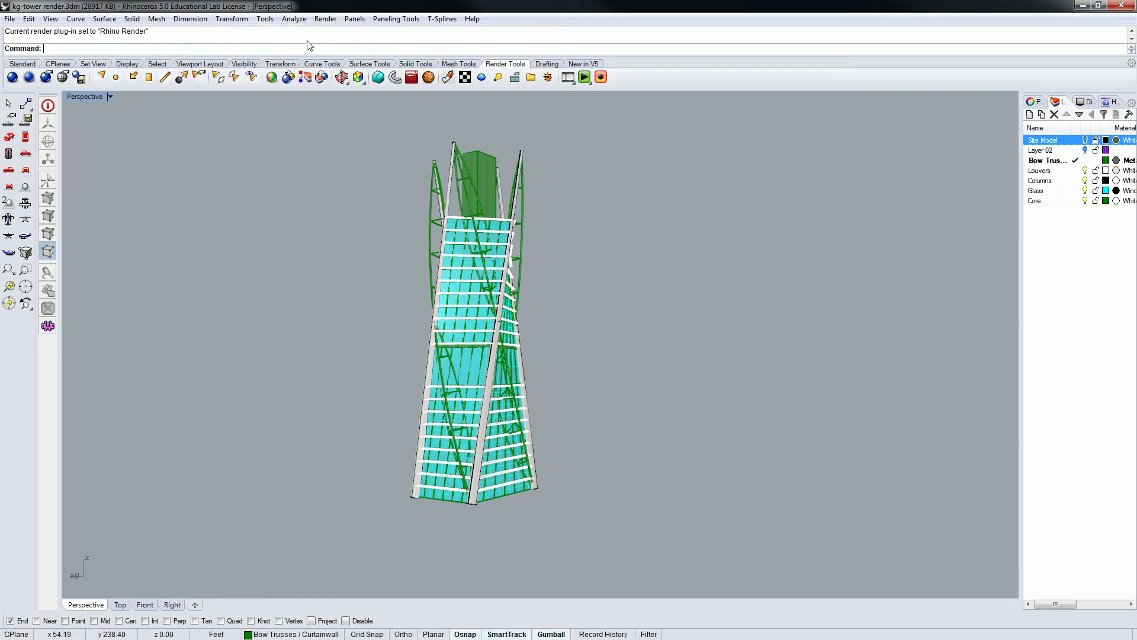
In the Rhino Render properties, set the background to a solid white color (RGB 255, 255, 255) and apply it
{"action": "left_click", "coordinate": [329, 20]}
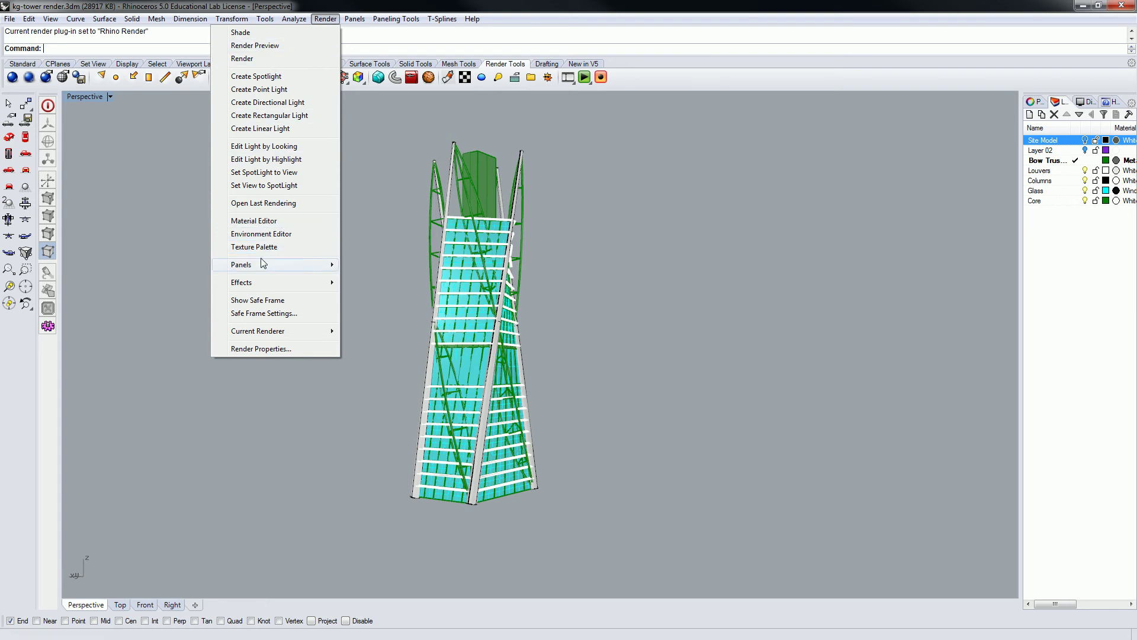
{"action": "left_click", "coordinate": [287, 348]}
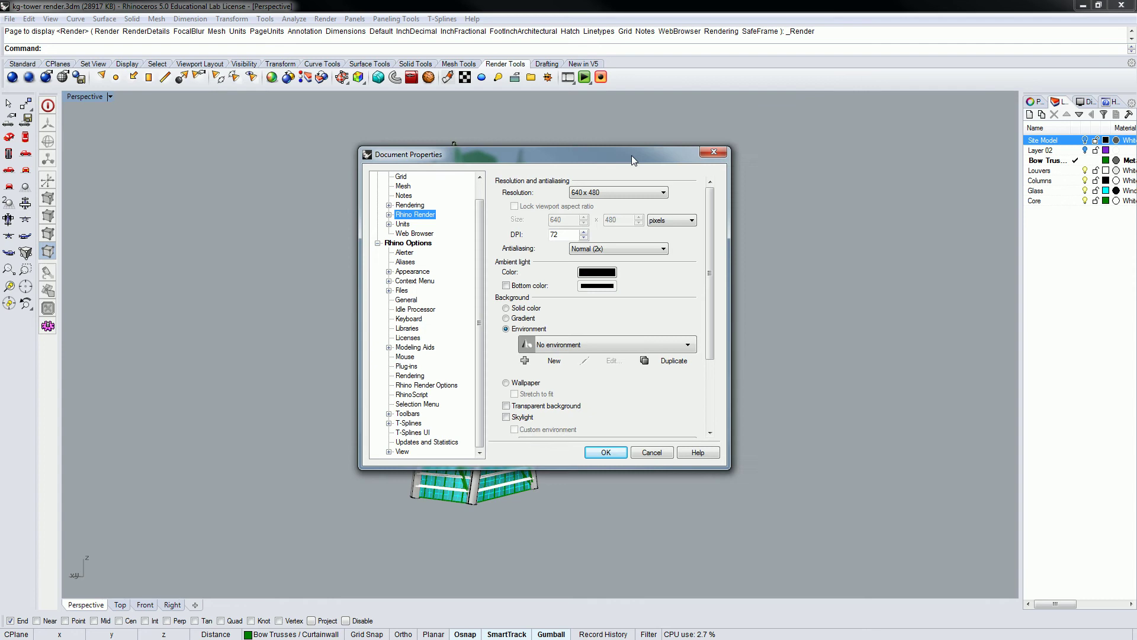
{"action": "left_click", "coordinate": [389, 211]}
{"action": "scroll", "coordinate": [708, 240], "scroll_direction": "down", "scroll_amount": 1}
{"action": "left_click_drag", "start_coordinate": [708, 237], "coordinate": [711, 270]}
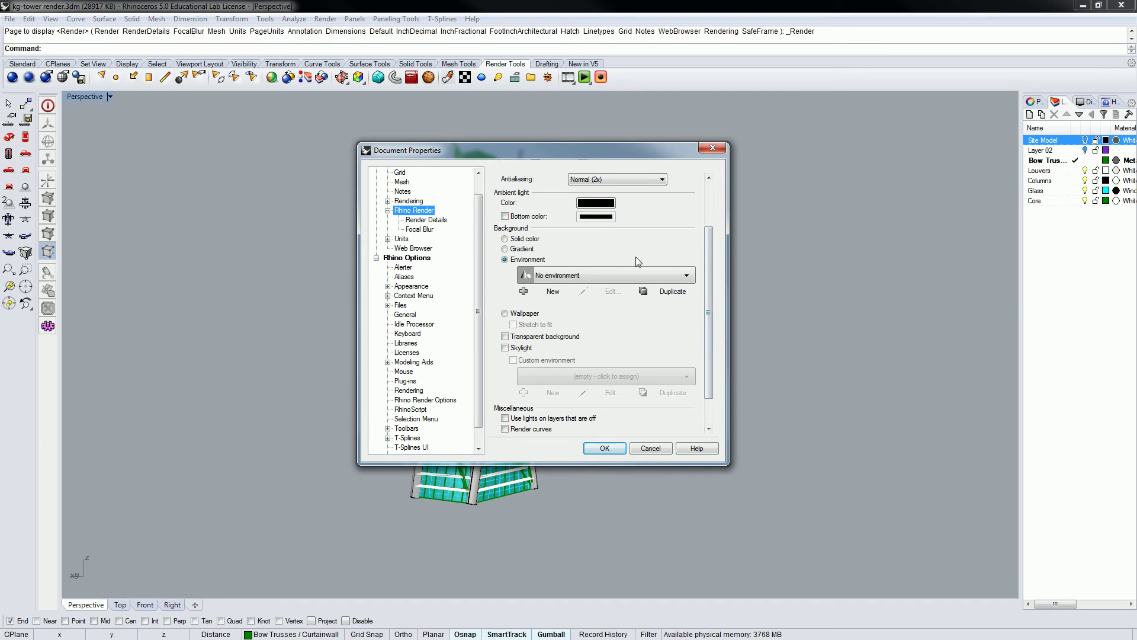
{"action": "left_click", "coordinate": [504, 239]}
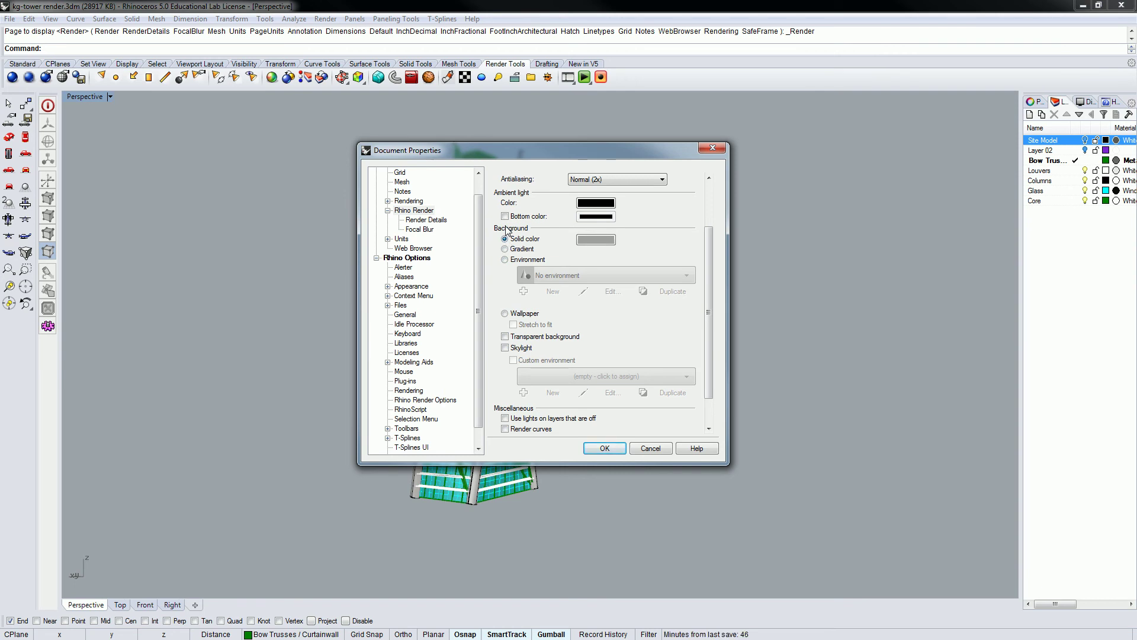
{"action": "left_click", "coordinate": [590, 240]}
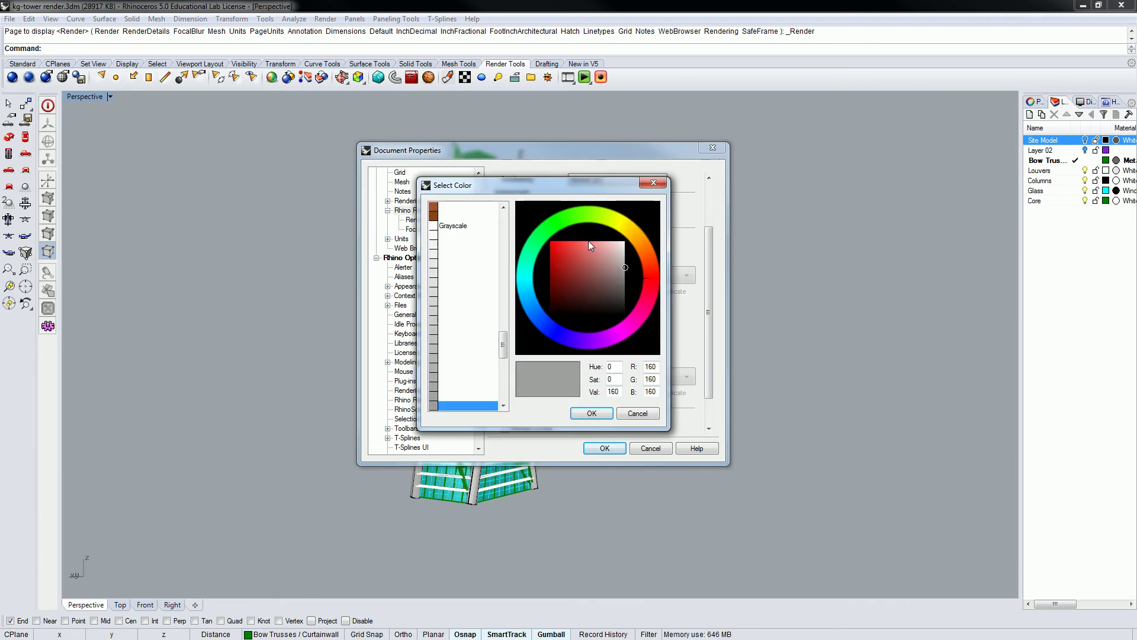
{"action": "left_click", "coordinate": [450, 231]}
{"action": "left_click", "coordinate": [591, 413]}
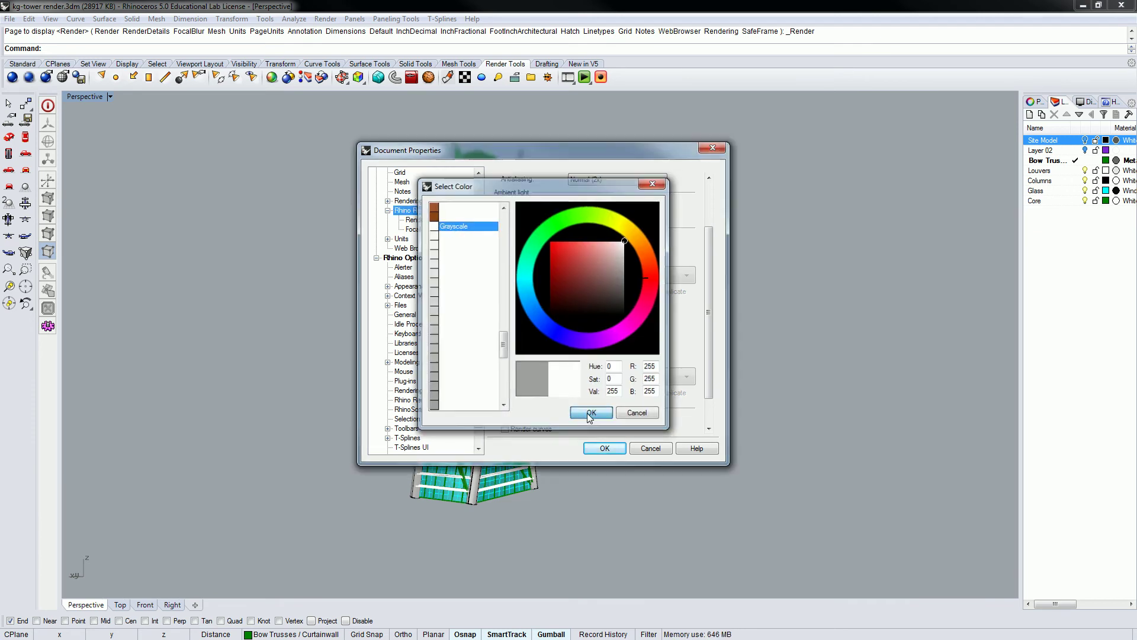
{"action": "left_click_drag", "start_coordinate": [707, 338], "coordinate": [705, 371]}
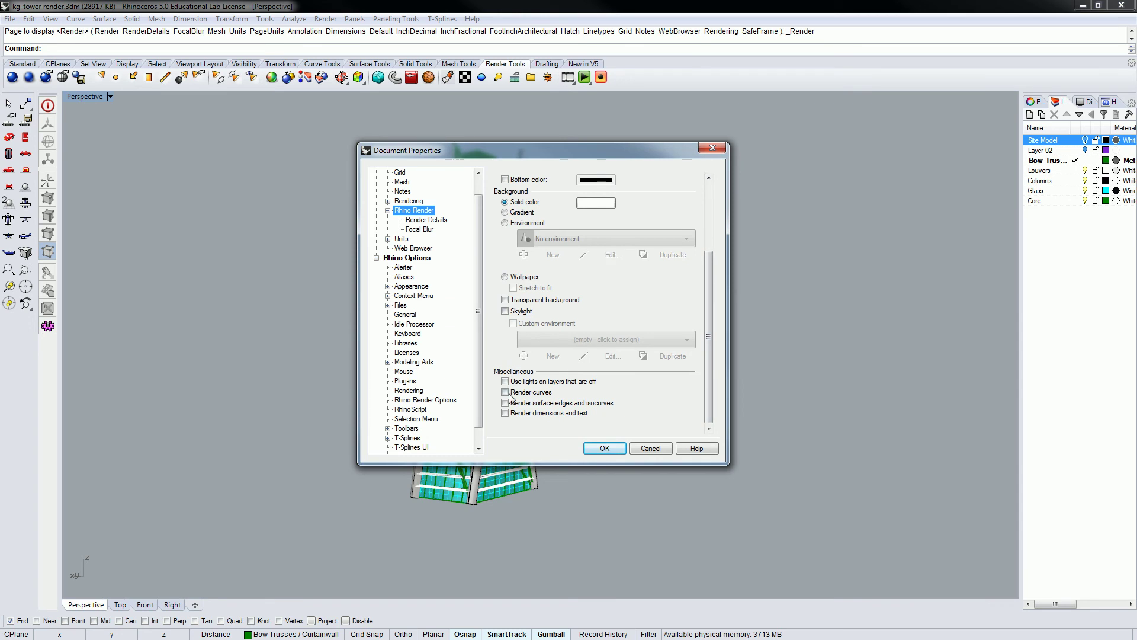
{"action": "left_click_drag", "start_coordinate": [708, 301], "coordinate": [709, 196]}
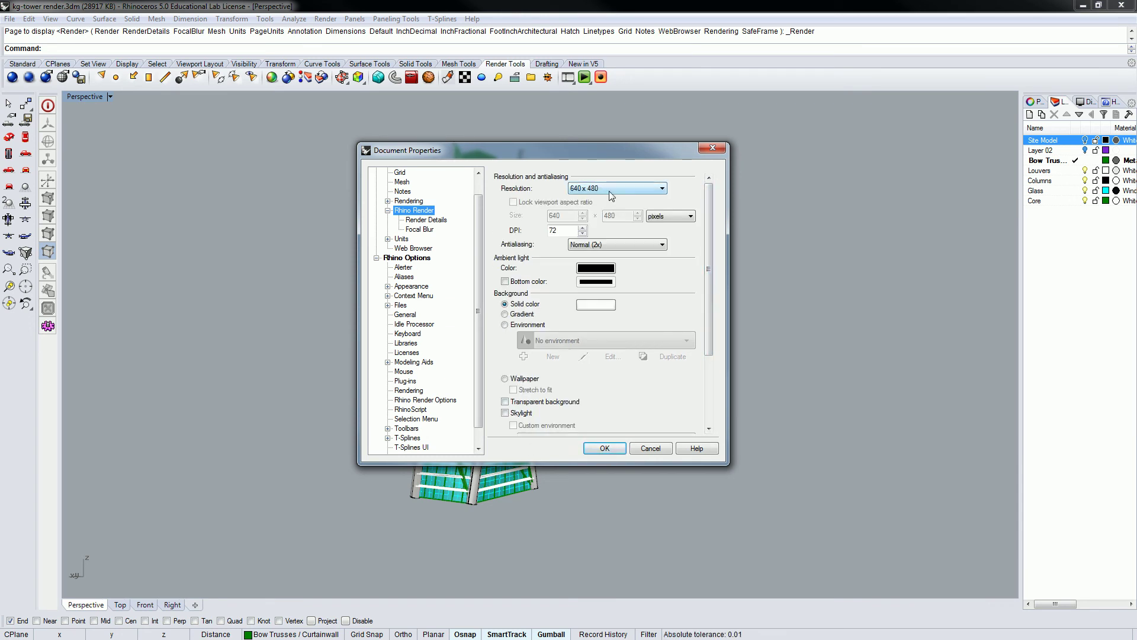
{"action": "left_click", "coordinate": [604, 448]}
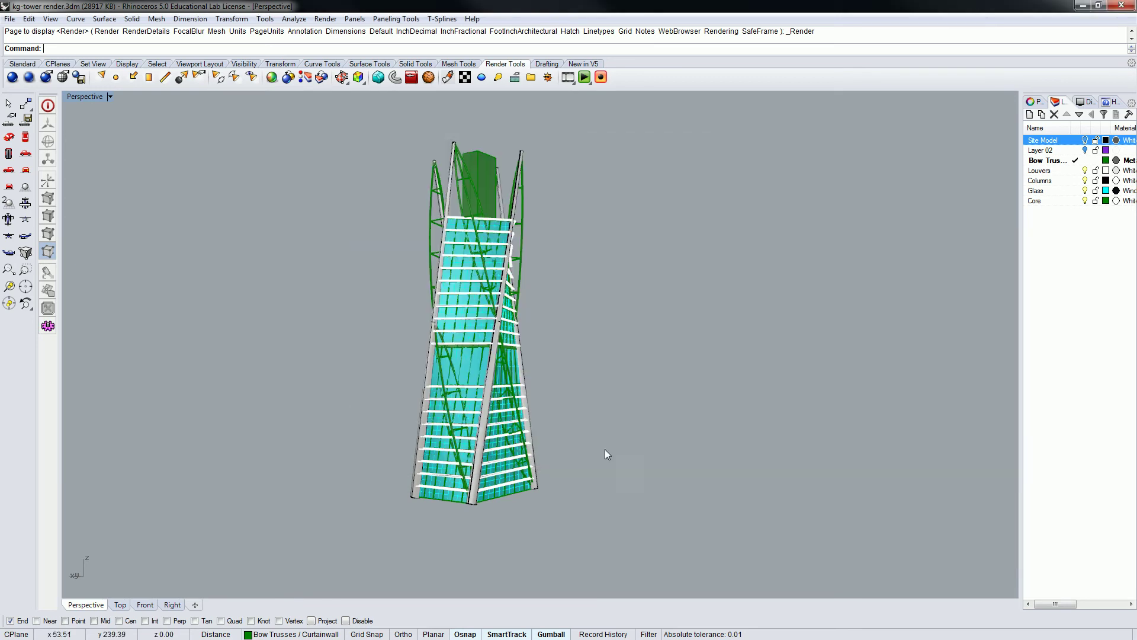
Render a test image of the tower from the Perspective view, inspect it, and close the render window
{"action": "right_click_drag", "start_coordinate": [524, 251], "coordinate": [591, 254]}
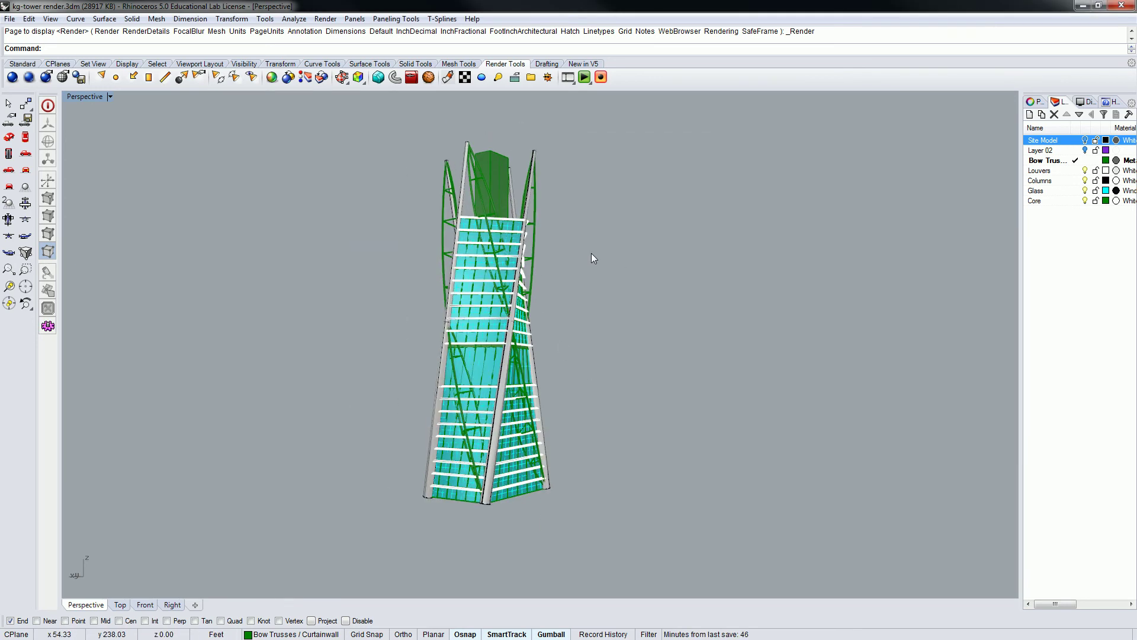
{"action": "left_click", "coordinate": [325, 18]}
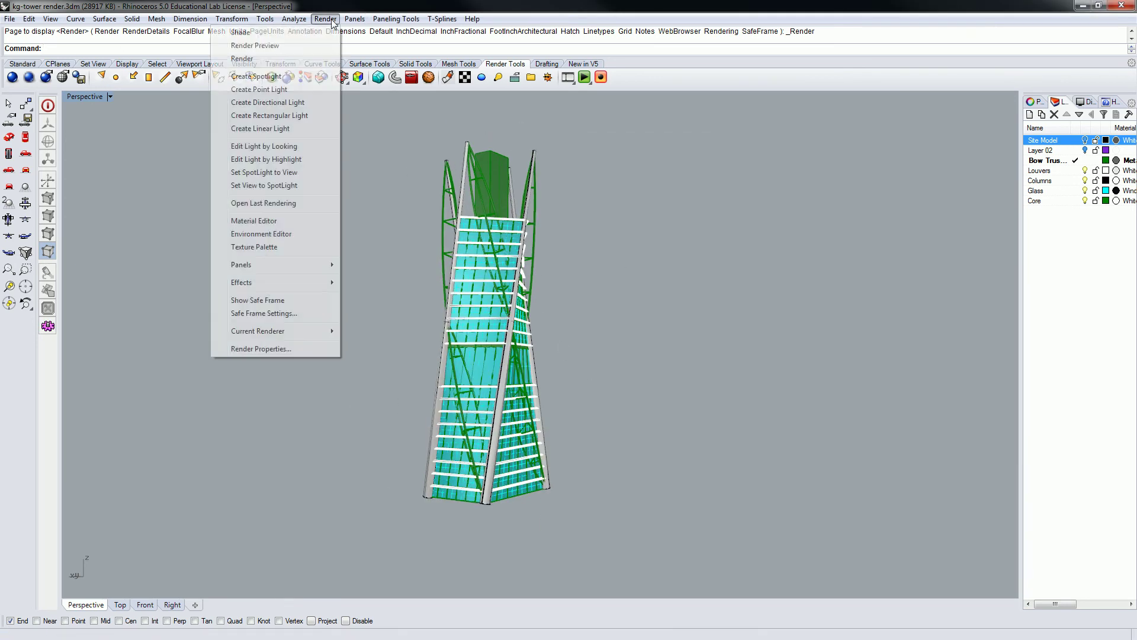
{"action": "left_click", "coordinate": [277, 59]}
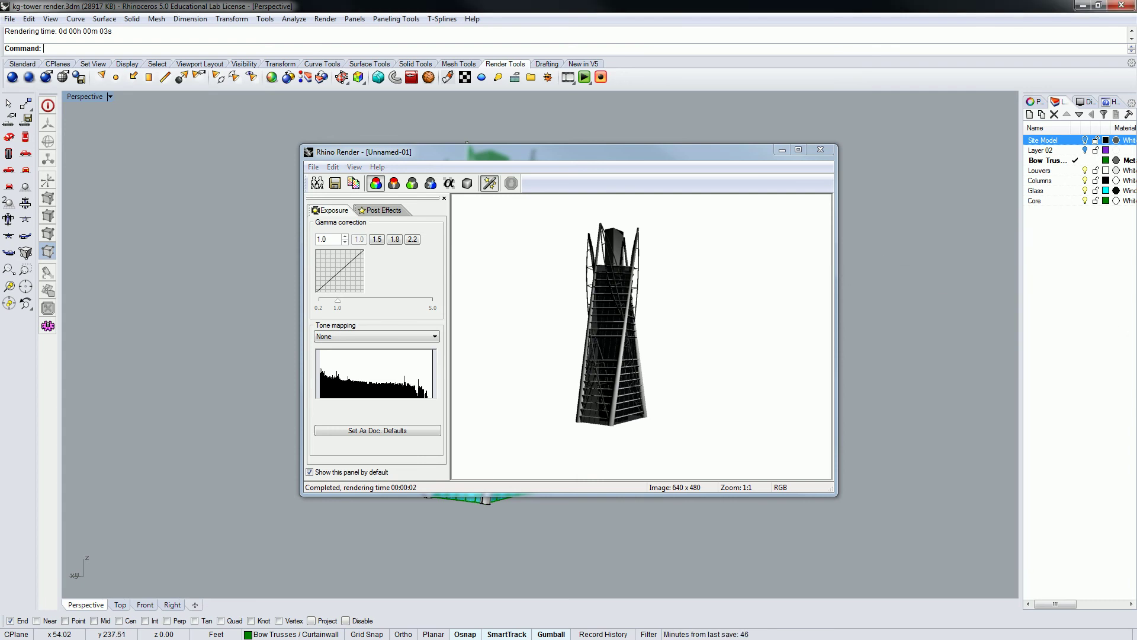
{"action": "left_click", "coordinate": [741, 349]}
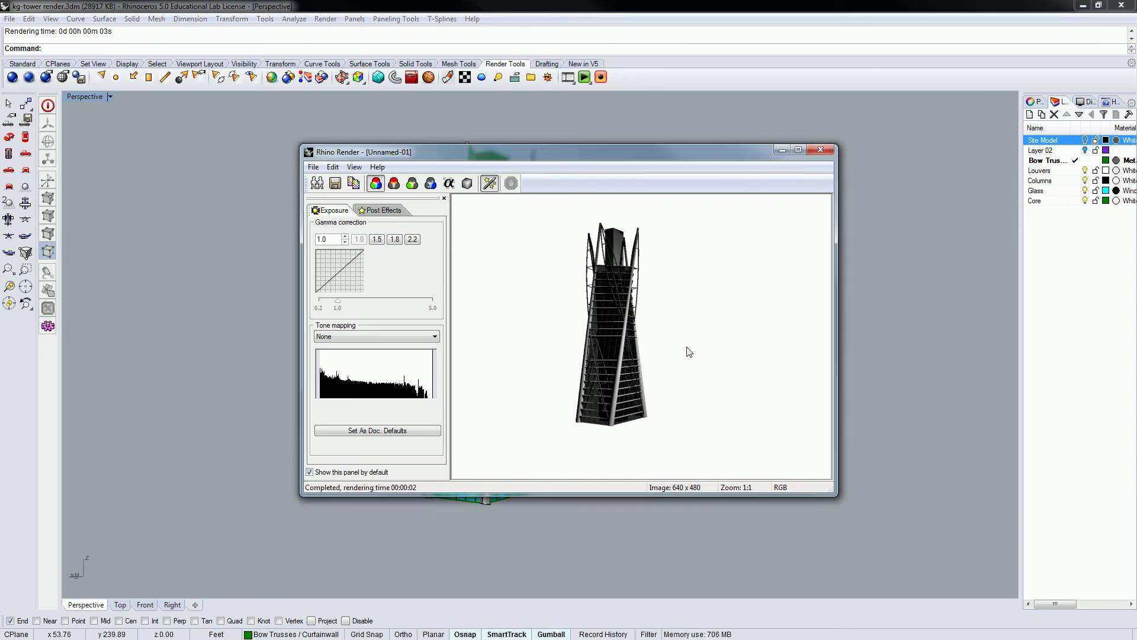
{"action": "left_click", "coordinate": [822, 149]}
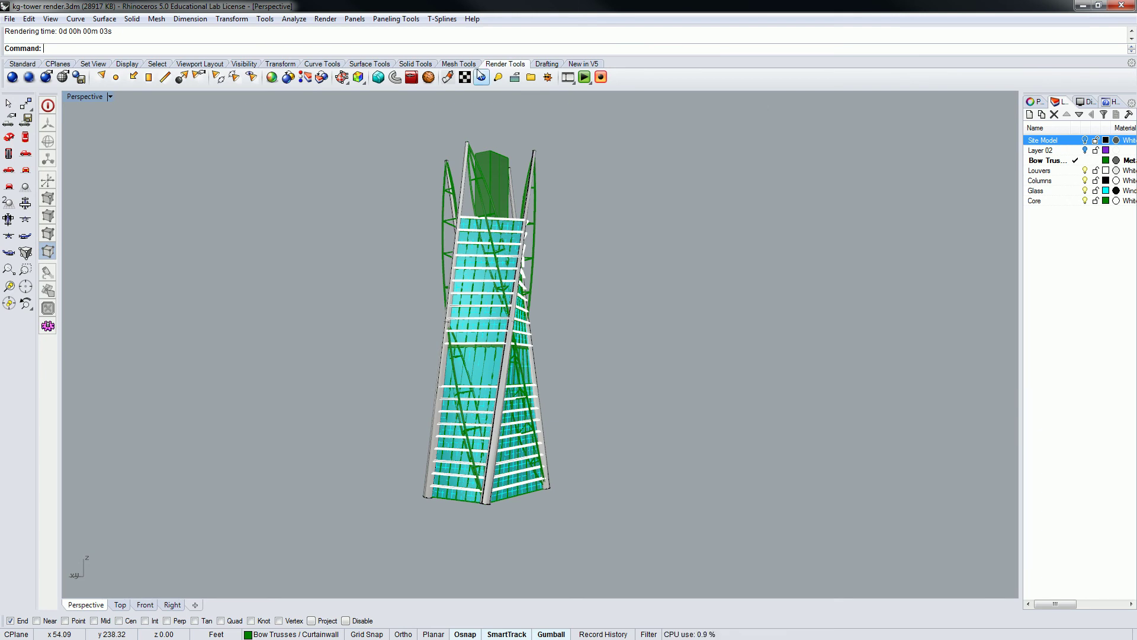
Render the Perspective view again and maximize the render window
{"action": "left_click", "coordinate": [325, 19]}
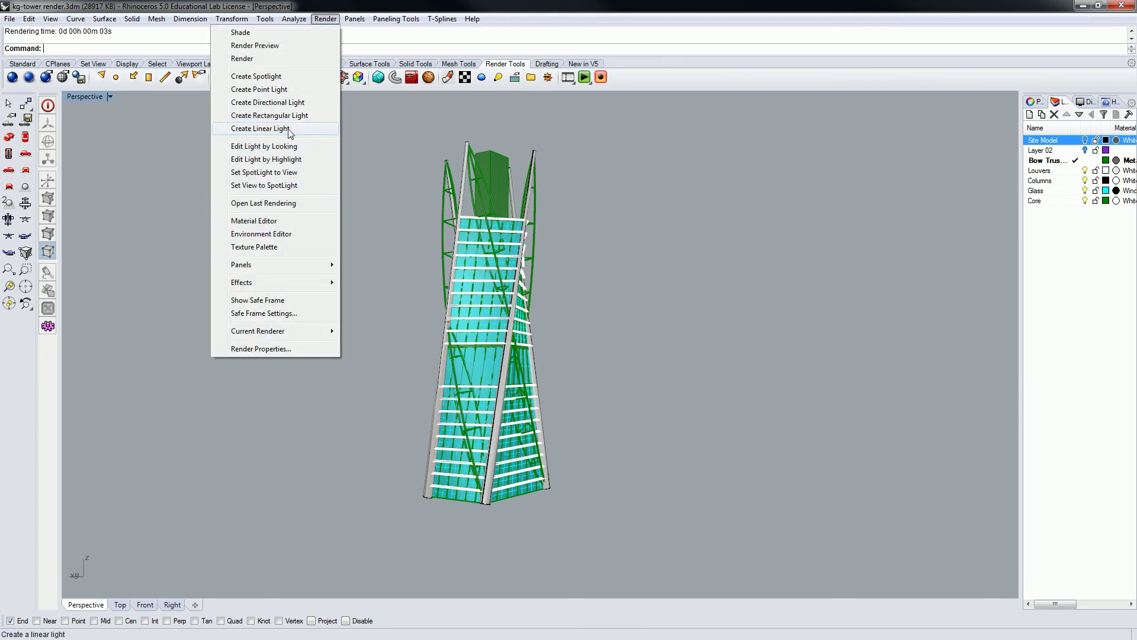
{"action": "left_click", "coordinate": [245, 58]}
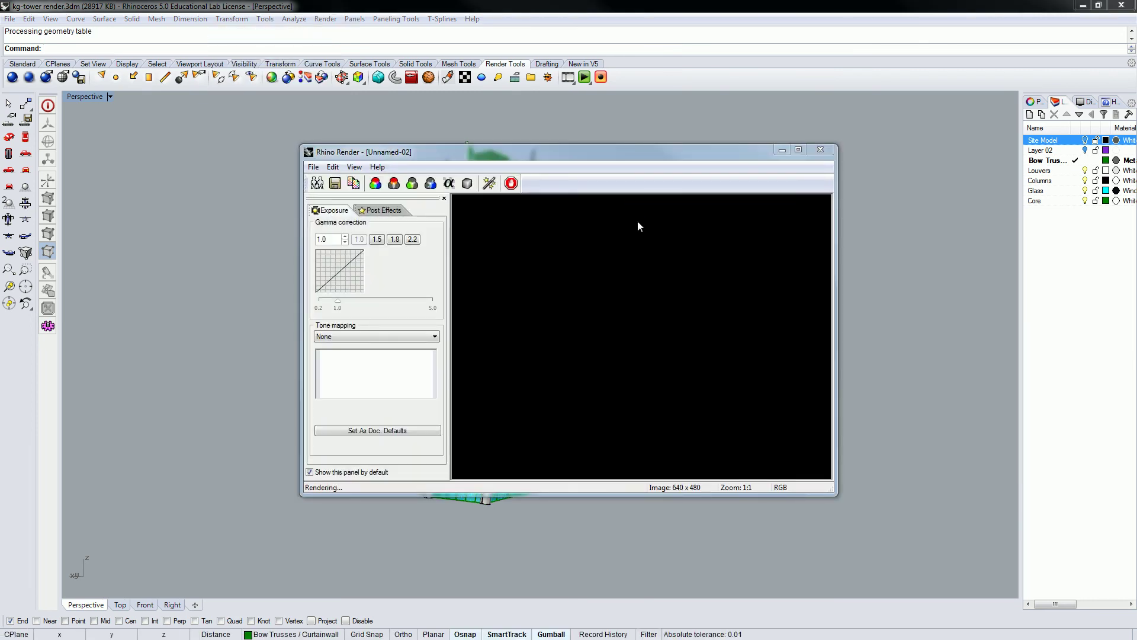
{"action": "double_click", "coordinate": [781, 154]}
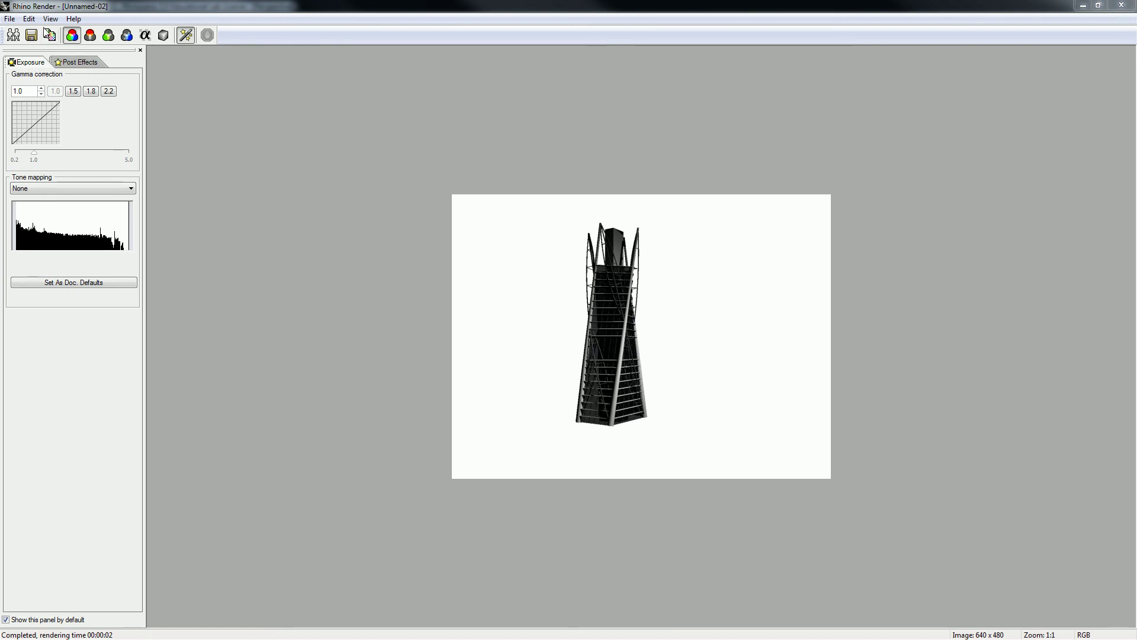
Save the rendered tower image to the Desktop as a JPEG named awfa
{"action": "left_click", "coordinate": [9, 20]}
{"action": "left_click", "coordinate": [8, 19]}
{"action": "left_click", "coordinate": [32, 35]}
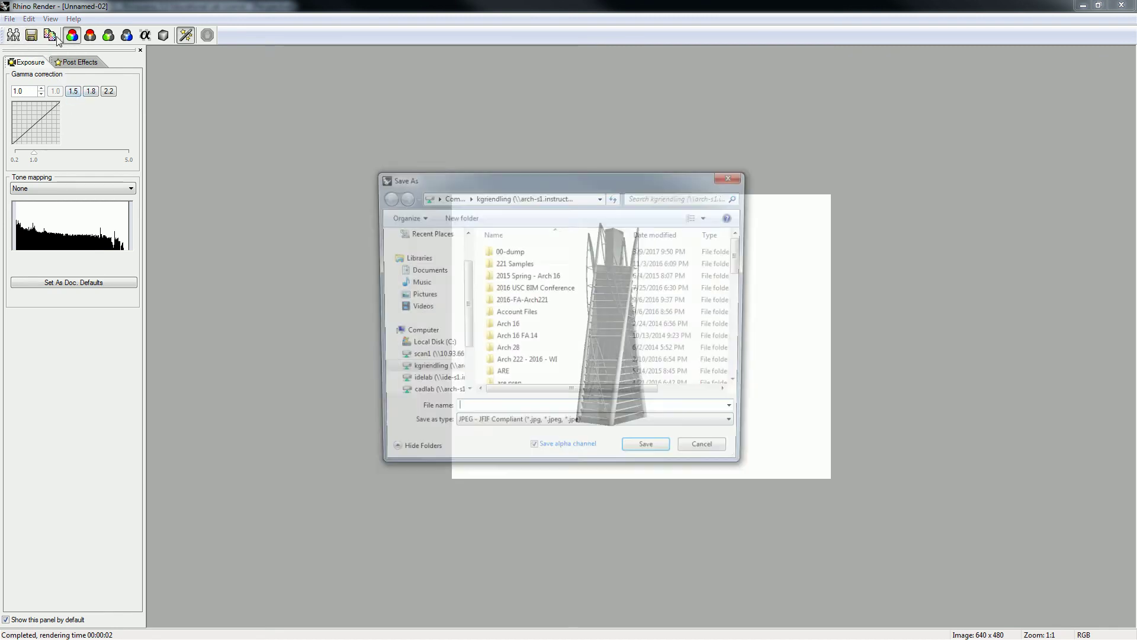
{"action": "scroll", "coordinate": [428, 272], "scroll_direction": "up", "scroll_amount": 2}
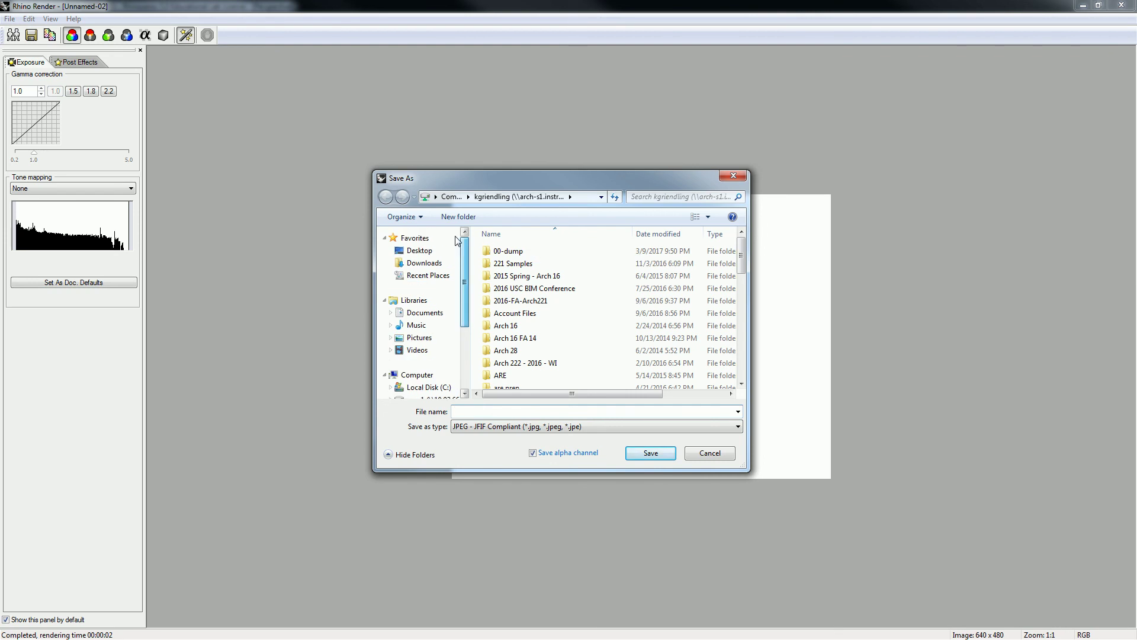
{"action": "left_click", "coordinate": [428, 252]}
{"action": "left_click", "coordinate": [635, 411]}
{"action": "type", "text": "aw"}
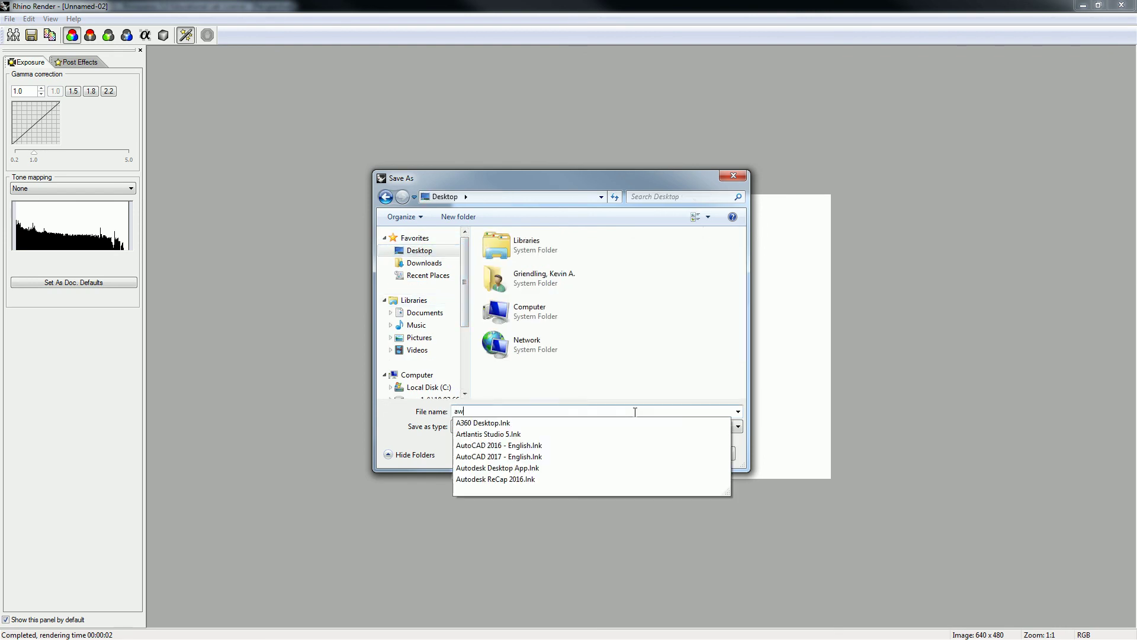
{"action": "type", "text": "fa"}
{"action": "left_click", "coordinate": [651, 453]}
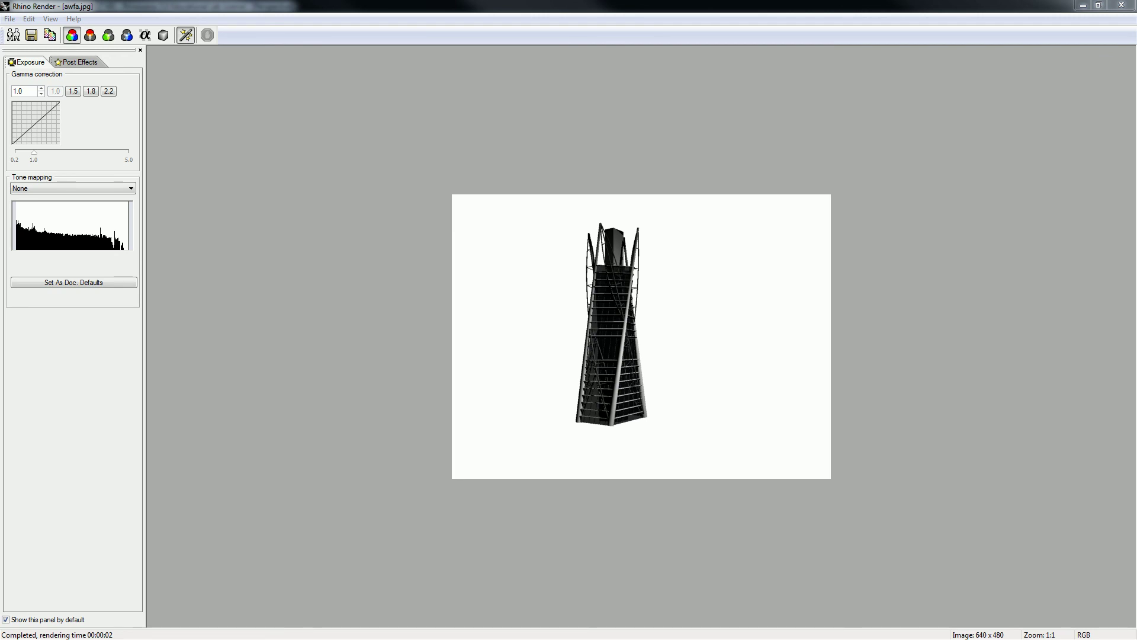
Inspect the saved awfa.jpg up close in Windows Photo Viewer, and minimize the viewer and the render window to return to the Rhino model
{"action": "scroll", "coordinate": [552, 285], "scroll_direction": "up", "scroll_amount": 3}
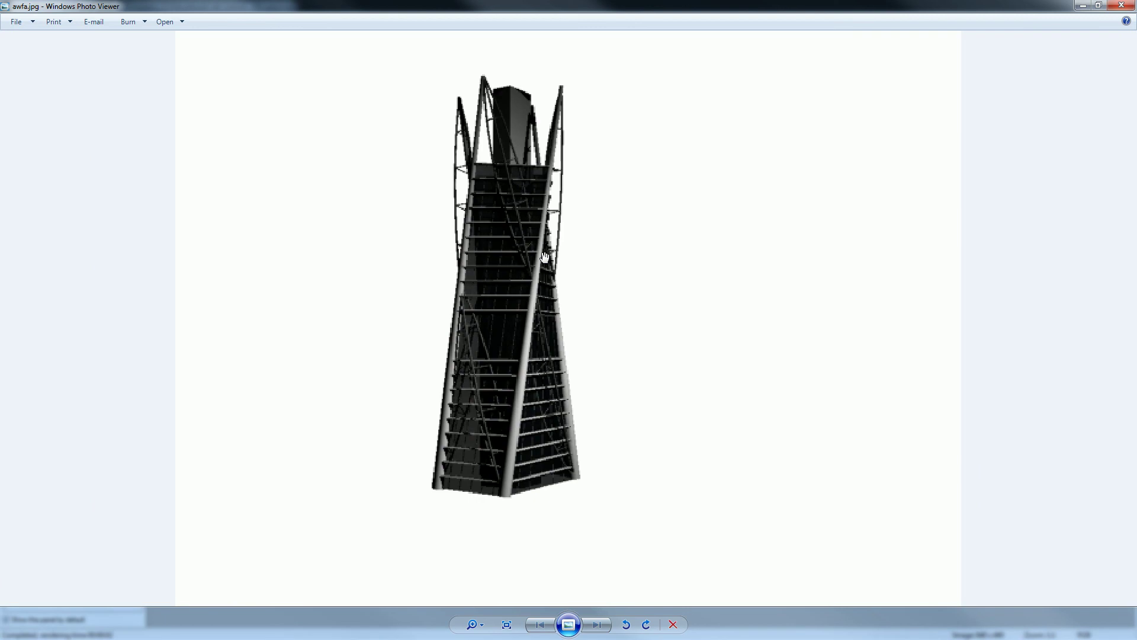
{"action": "scroll", "coordinate": [545, 257], "scroll_direction": "up", "scroll_amount": 1}
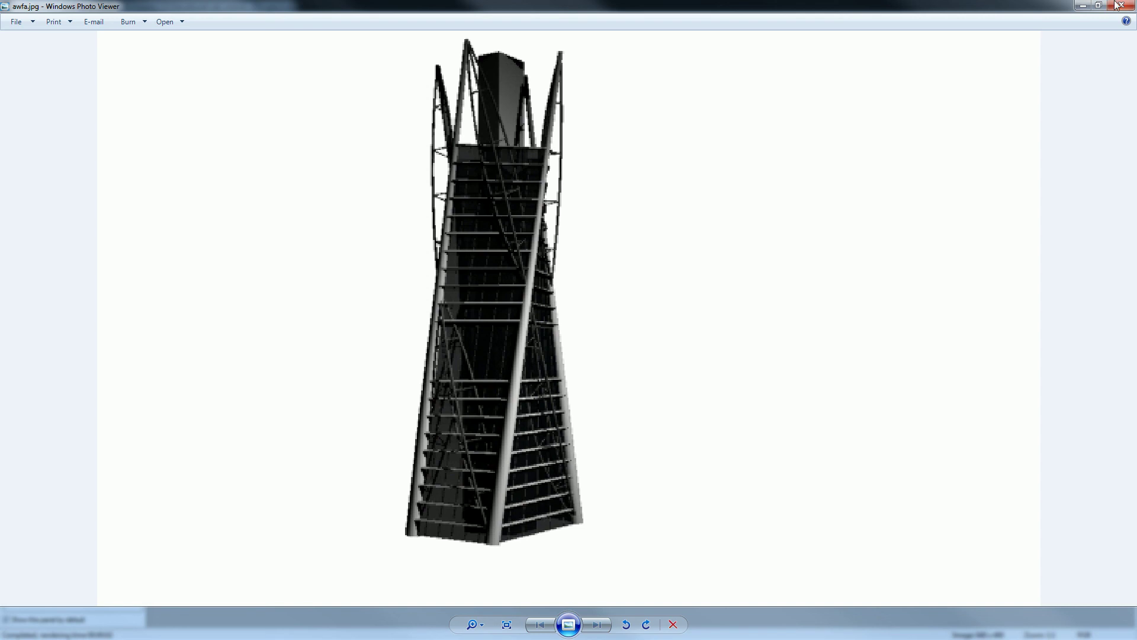
{"action": "left_click", "coordinate": [1083, 6]}
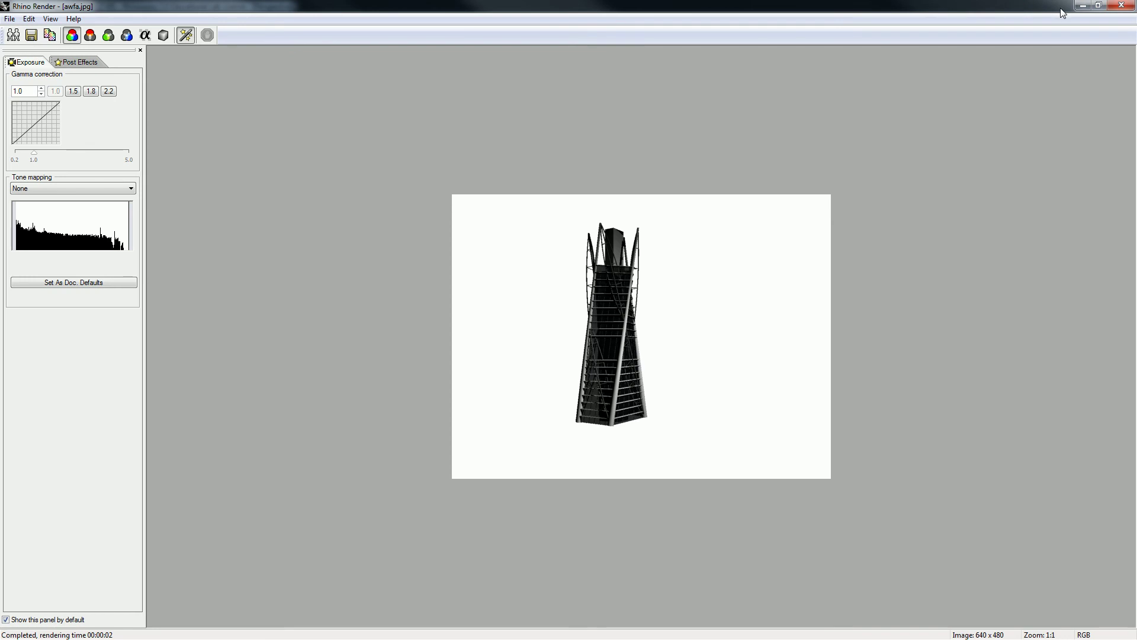
{"action": "left_click", "coordinate": [1082, 5]}
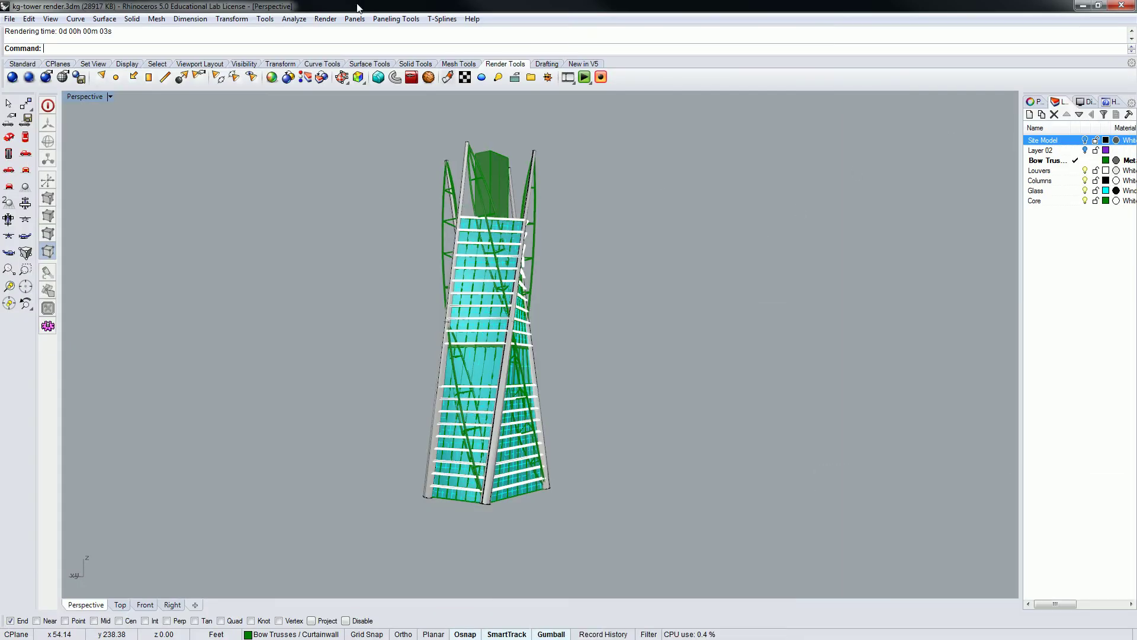
Switch the current renderer to Maxwell for Rhino
{"action": "left_click", "coordinate": [325, 18]}
{"action": "mouse_move", "coordinate": [285, 331]}
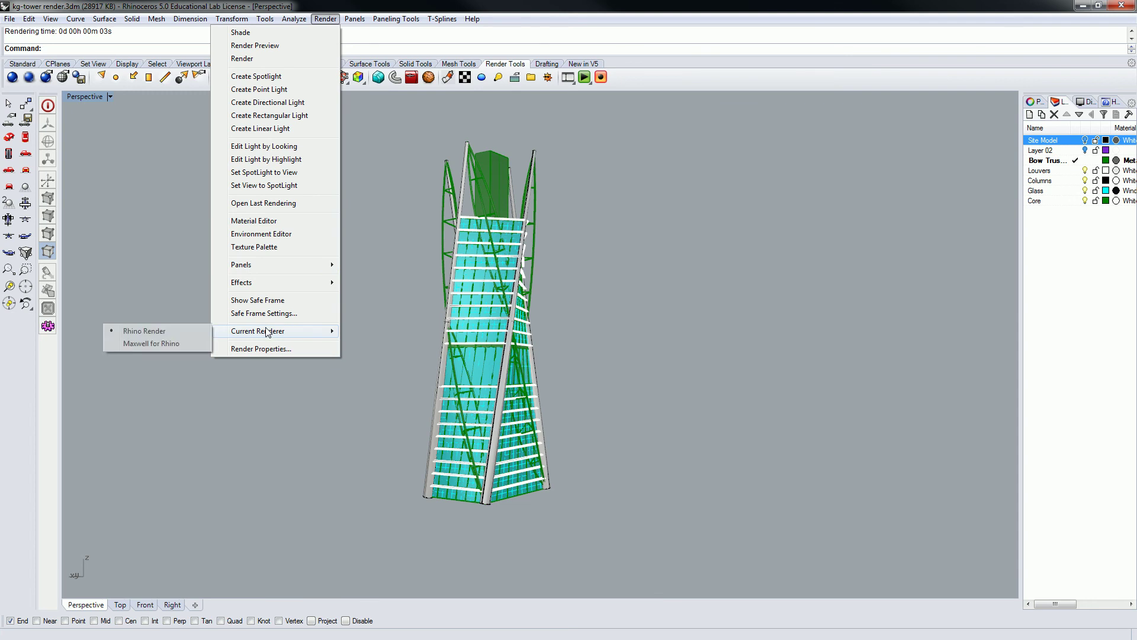
{"action": "left_click", "coordinate": [177, 342]}
{"action": "left_click", "coordinate": [327, 19]}
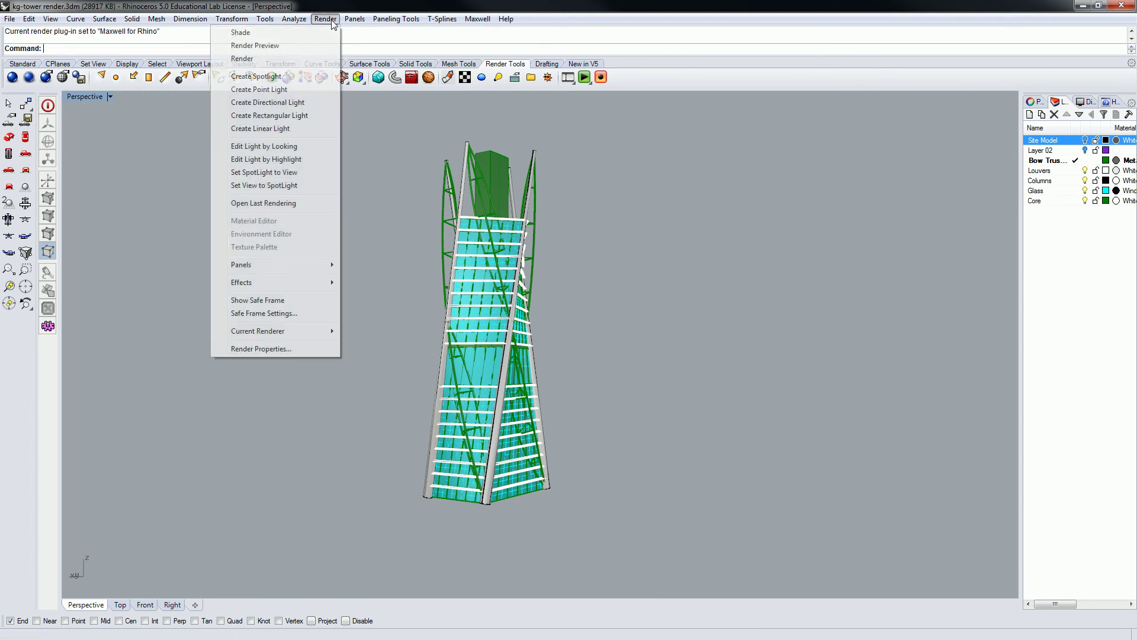
{"action": "mouse_move", "coordinate": [394, 22]}
{"action": "mouse_move", "coordinate": [478, 19]}
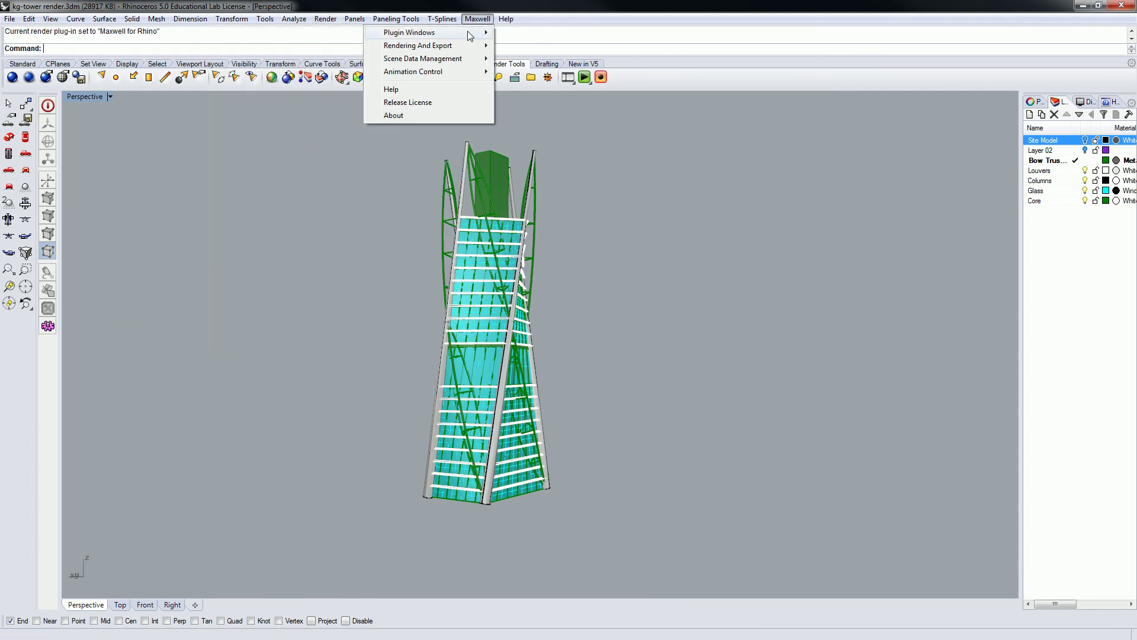
{"action": "left_click", "coordinate": [301, 113]}
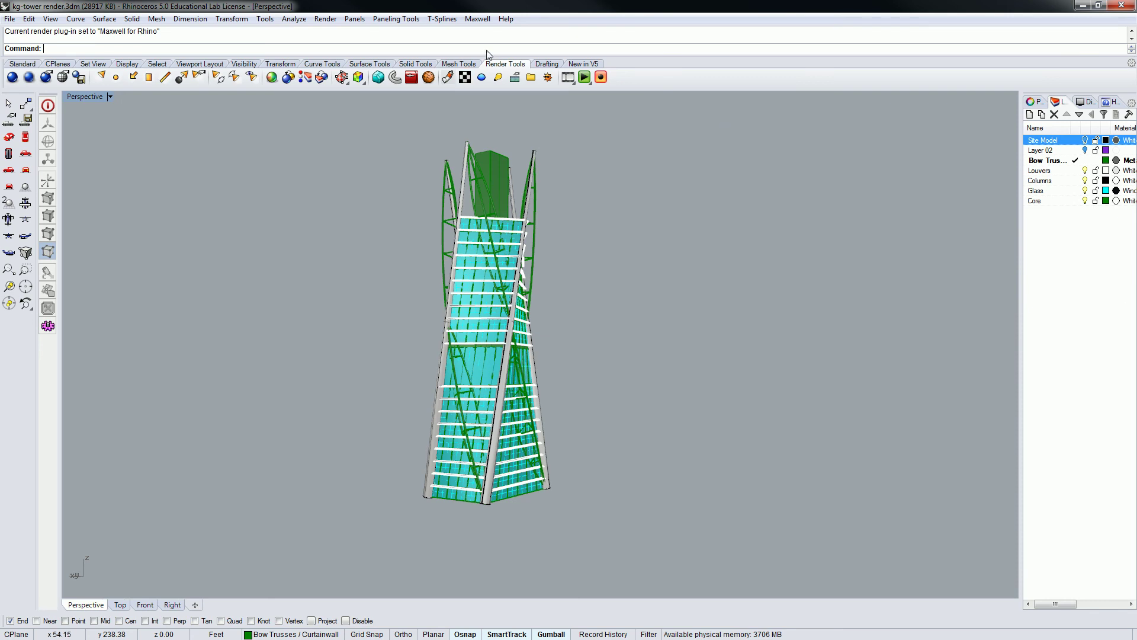
Review the Environment and Camera settings in the Maxwell Scene Manager and close it
{"action": "left_click", "coordinate": [477, 18]}
{"action": "mouse_move", "coordinate": [414, 33]}
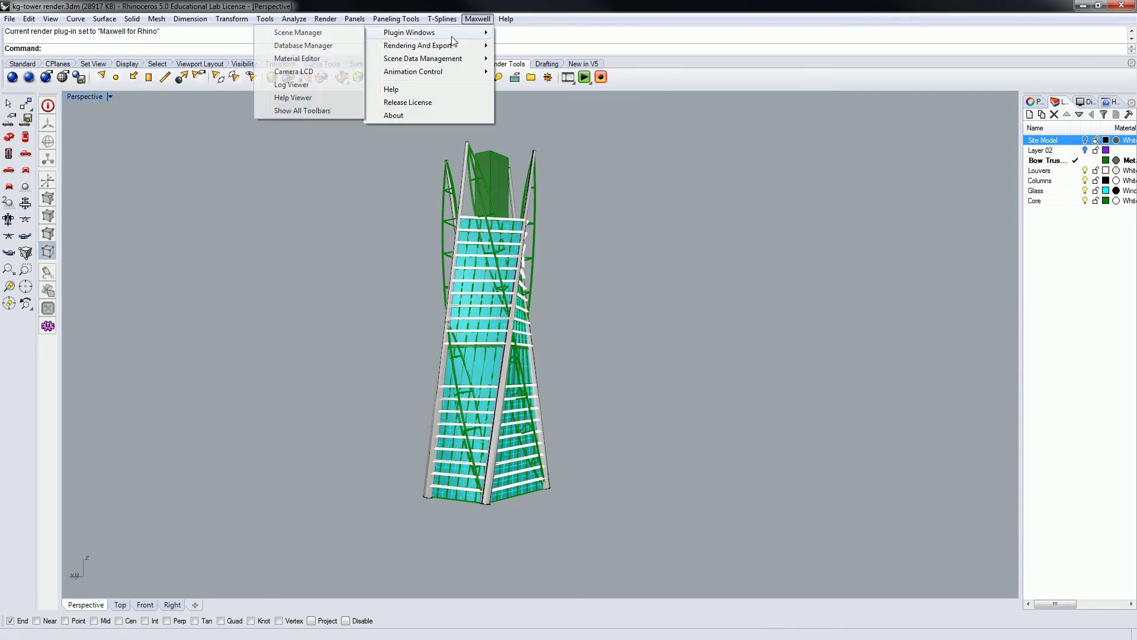
{"action": "left_click", "coordinate": [319, 39]}
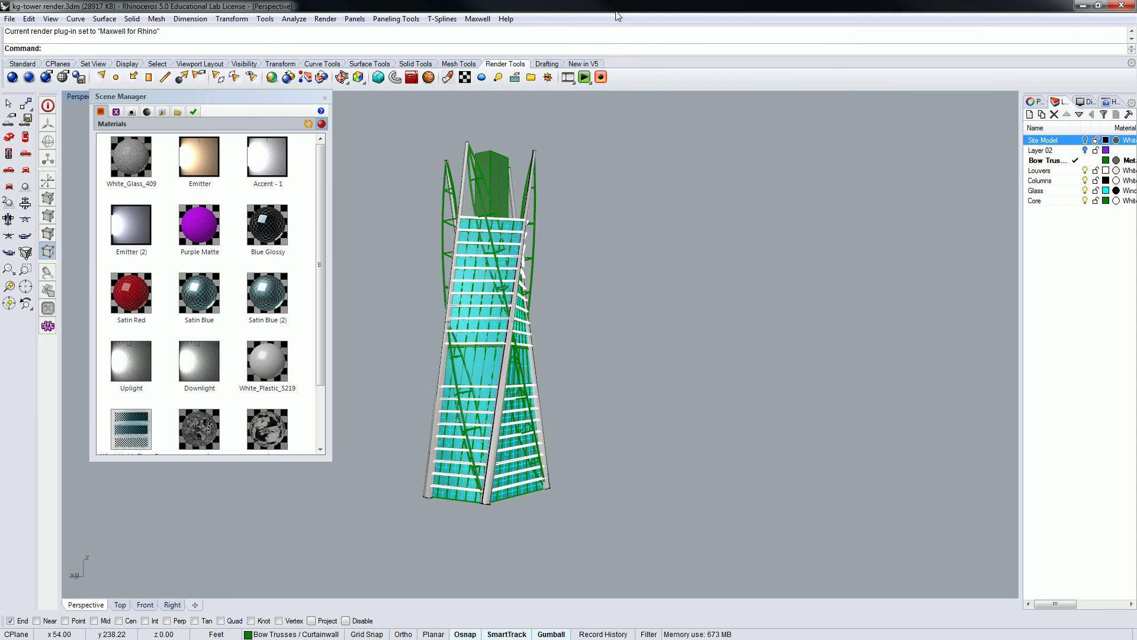
{"action": "left_click", "coordinate": [325, 19]}
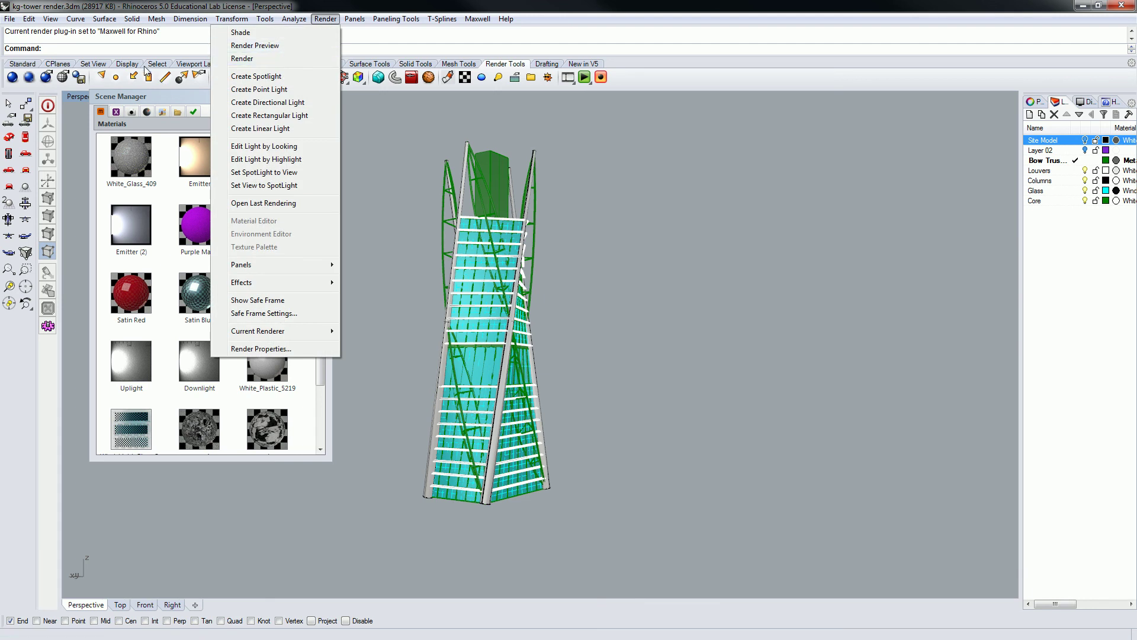
{"action": "left_click", "coordinate": [170, 98]}
{"action": "left_click", "coordinate": [162, 113]}
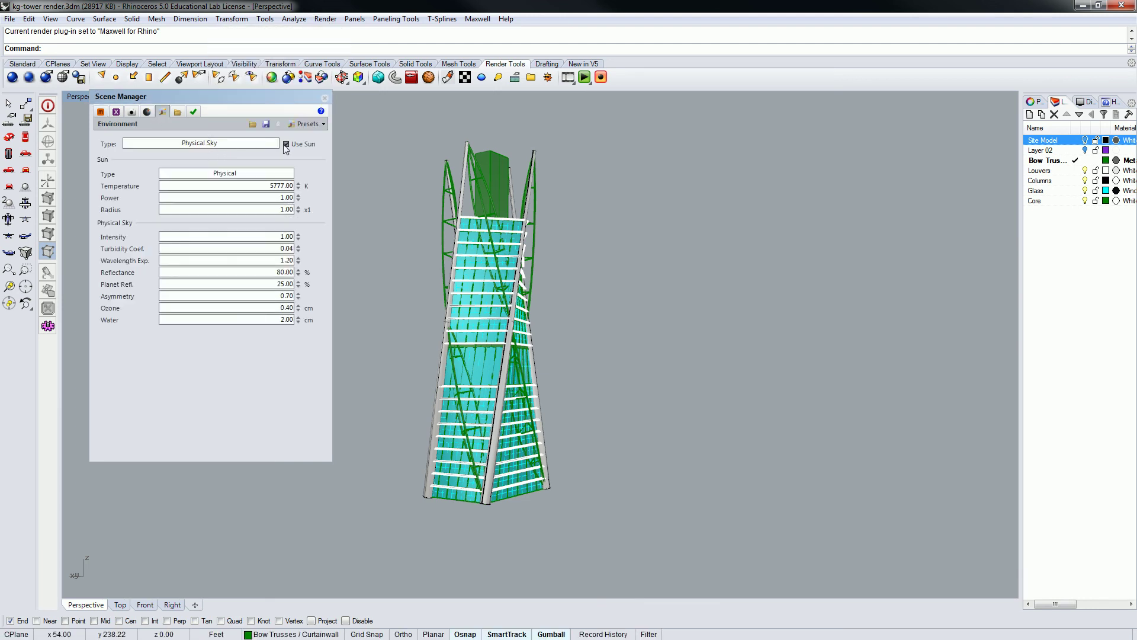
{"action": "left_click", "coordinate": [132, 112]}
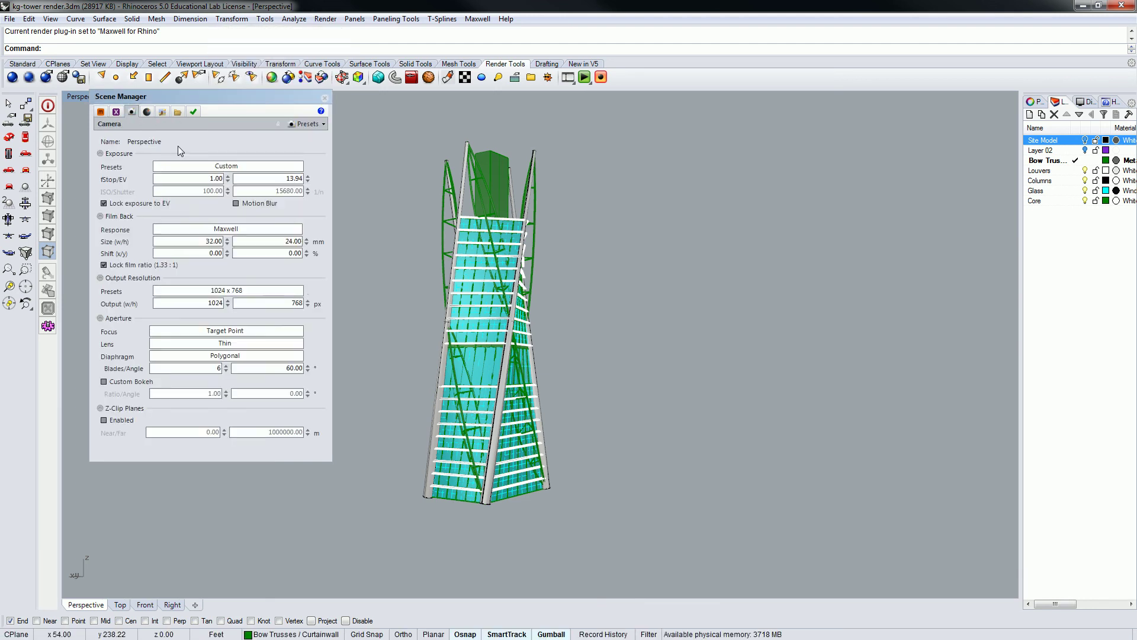
{"action": "left_click", "coordinate": [324, 98]}
Render the Perspective view with Maxwell, overwriting the existing MXS, MXI and image files
{"action": "left_click", "coordinate": [326, 19]}
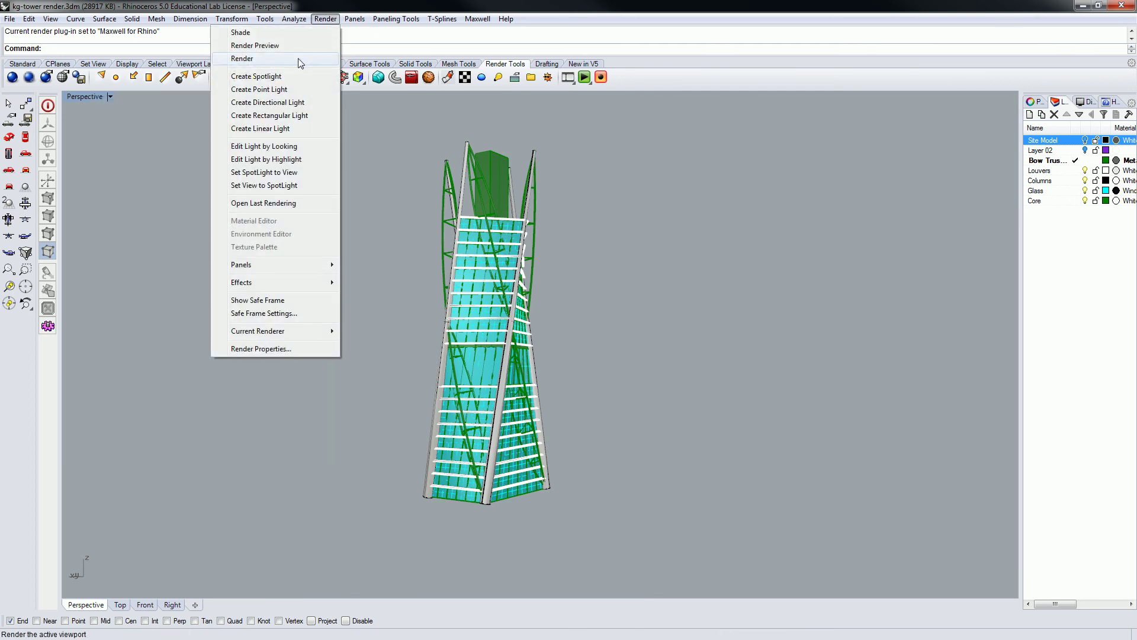
{"action": "left_click", "coordinate": [301, 59]}
{"action": "left_click", "coordinate": [578, 375]}
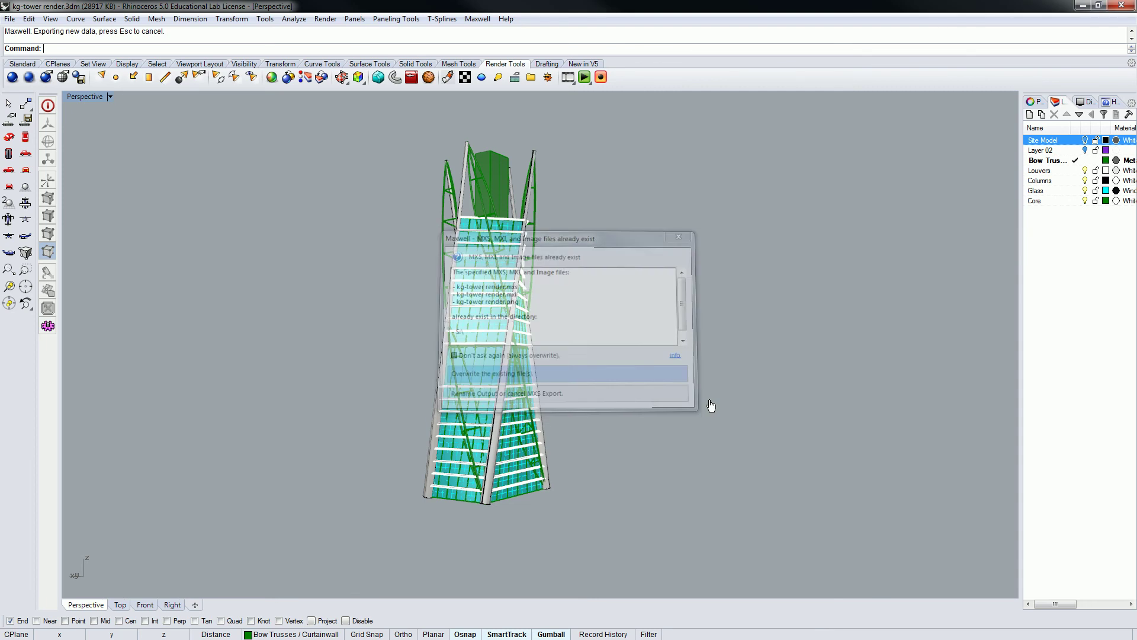